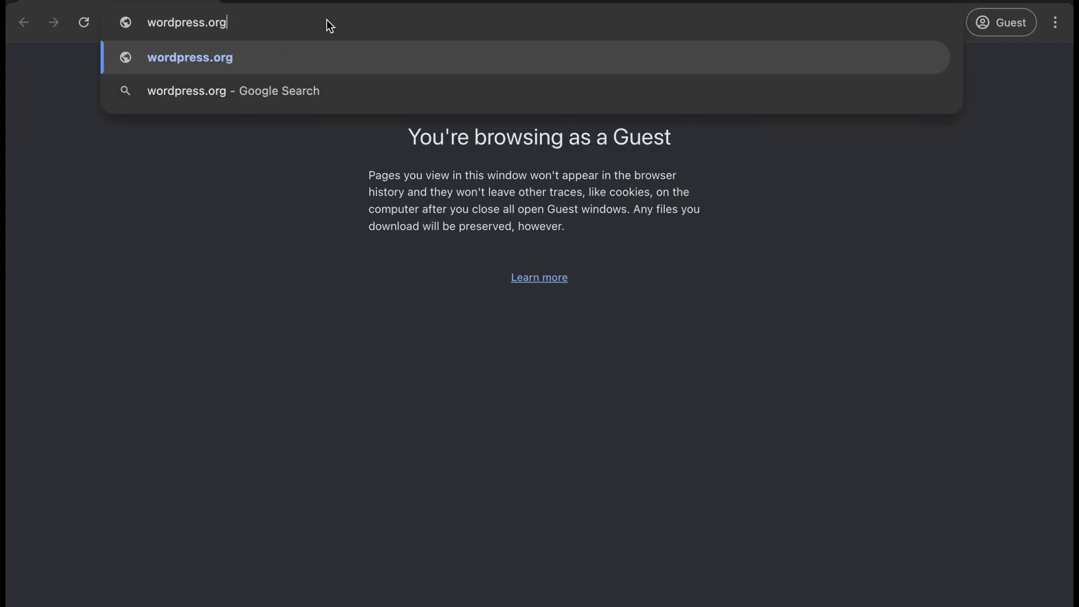
Go to wordpress.org and download the WordPress 6.5.5 package from the Get WordPress page
{"action": "key", "text": "Return"}
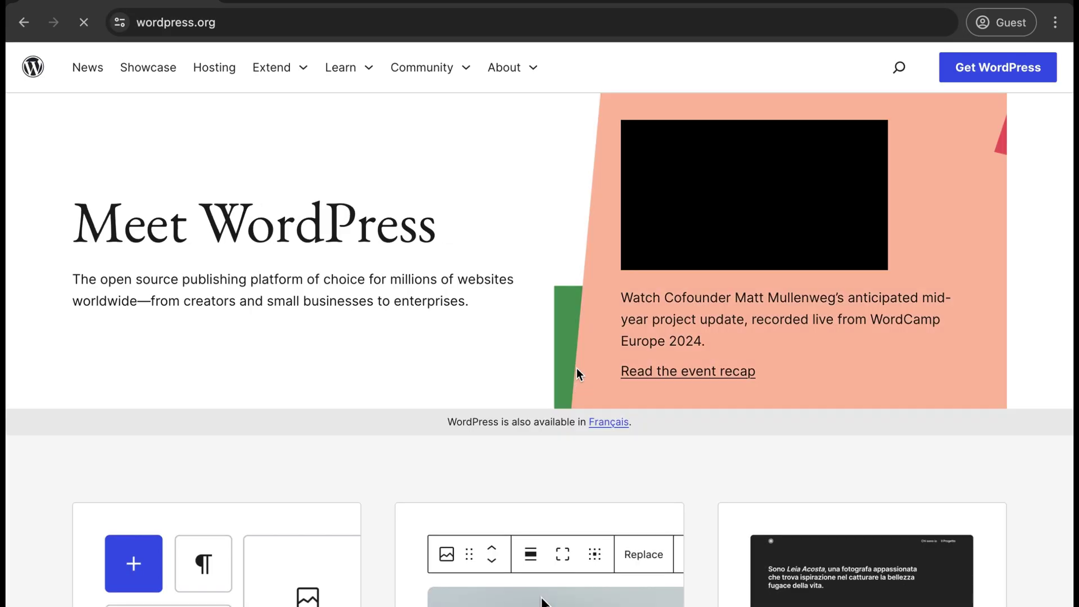
{"action": "left_click", "coordinate": [1005, 71]}
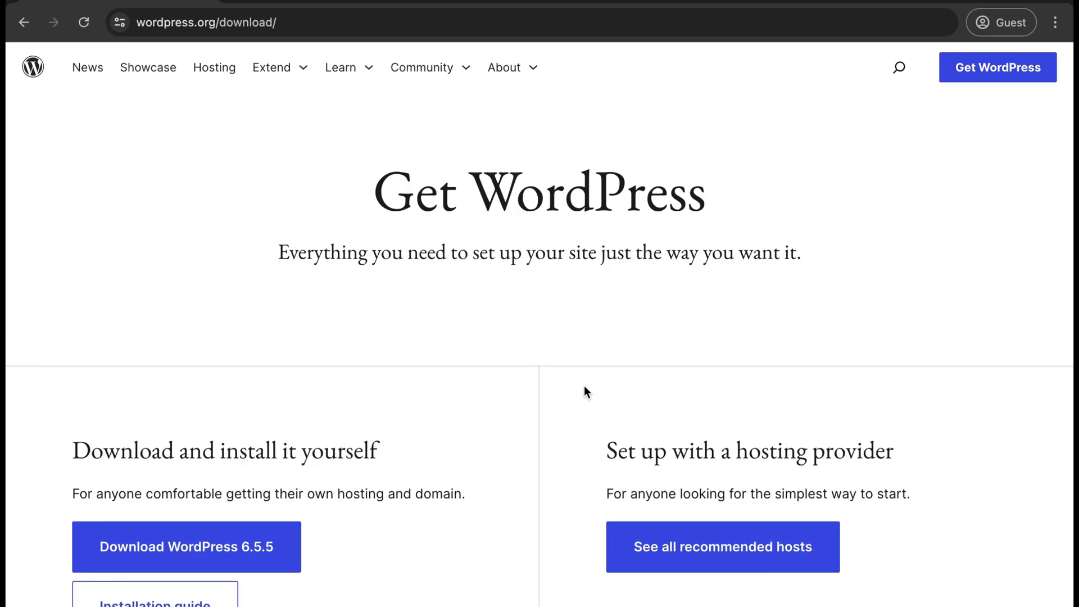
{"action": "scroll", "coordinate": [585, 388], "scroll_direction": "down", "scroll_amount": 4}
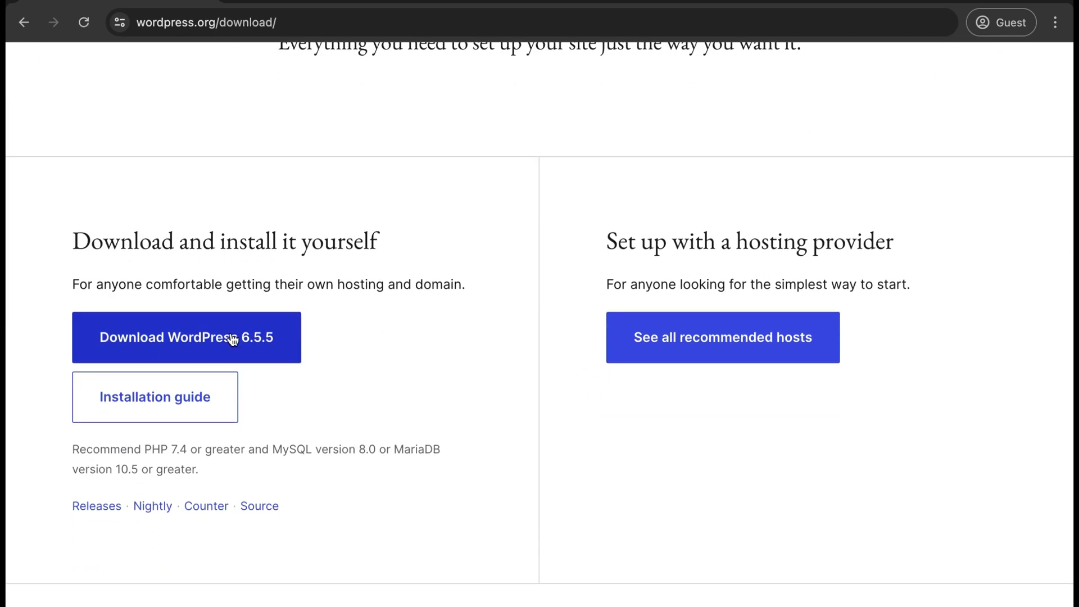
{"action": "left_click", "coordinate": [233, 338]}
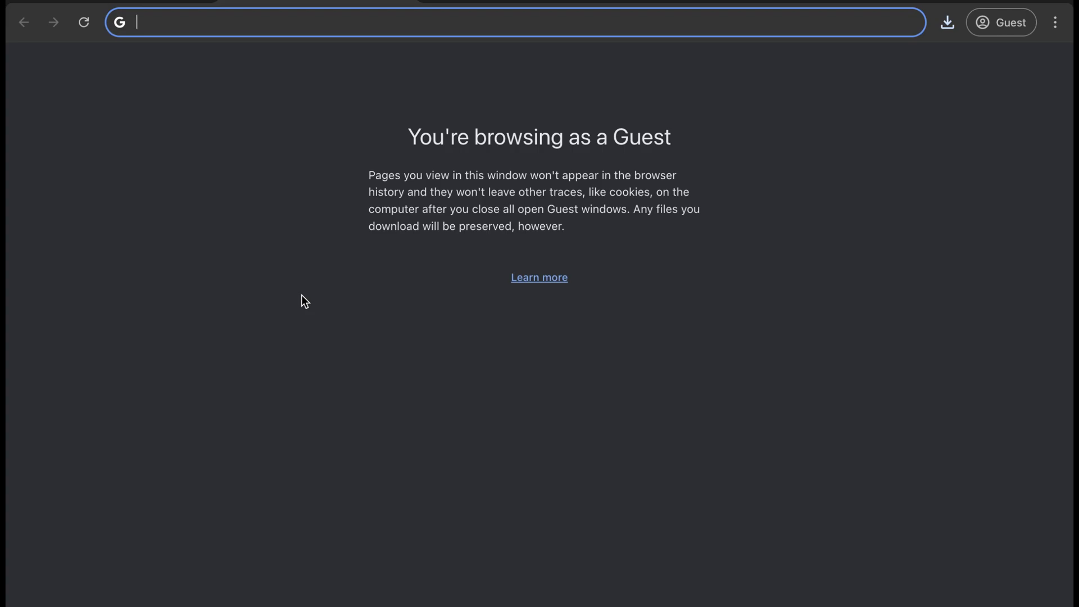
Log in to cPanel at dhibi.xyz:2083 with the account username and password
{"action": "type", "text": "dhibi.xy"}
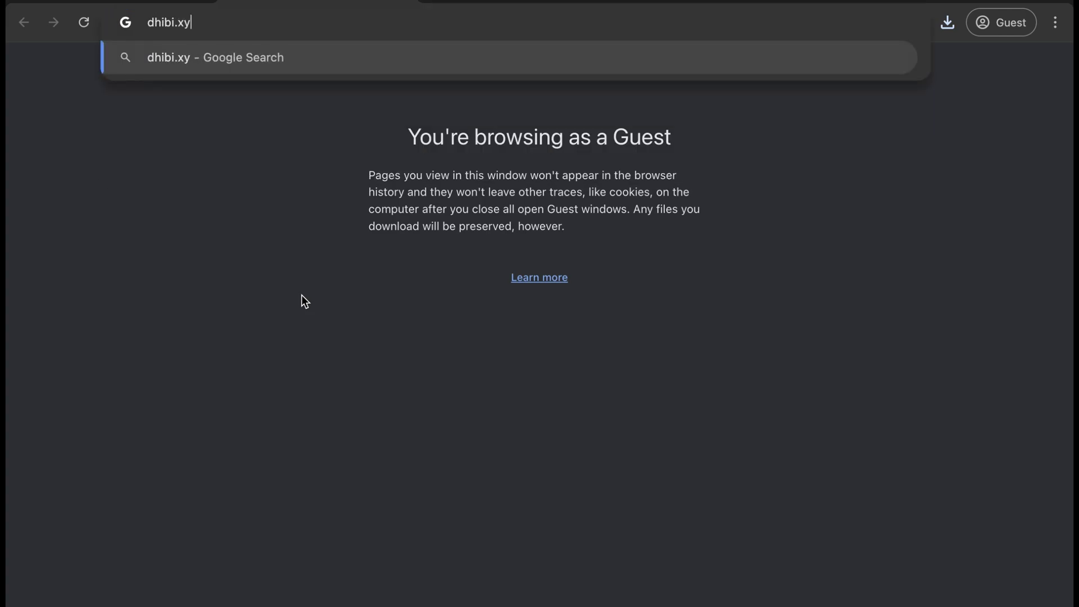
{"action": "type", "text": "z:2083"}
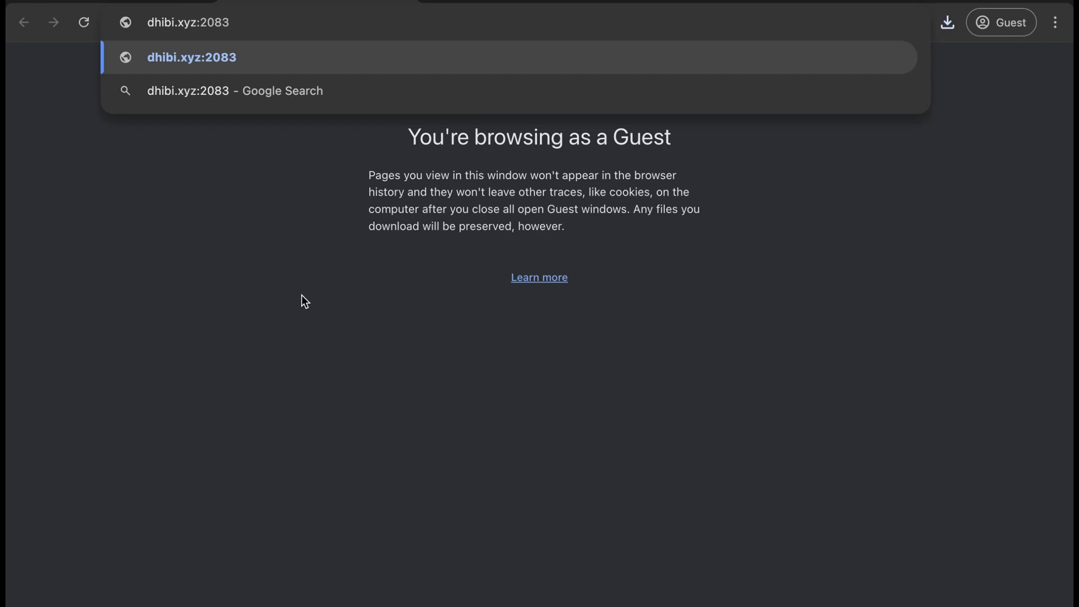
{"action": "key", "text": "Return"}
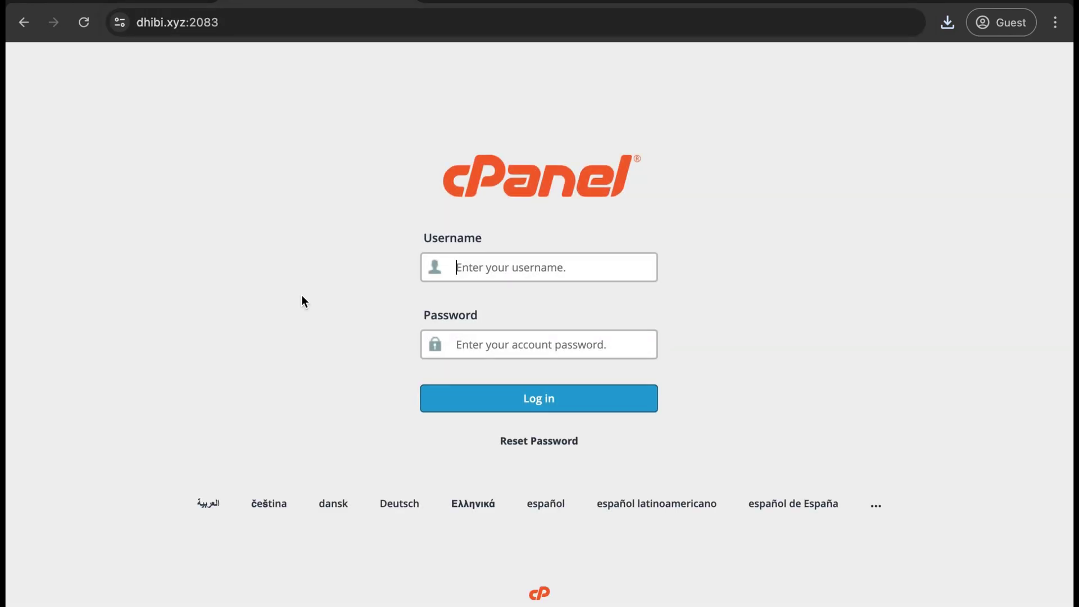
{"action": "type", "text": "dhibixyz"}
{"action": "left_click", "coordinate": [516, 342]}
{"action": "key", "text": "ctrl+v"}
{"action": "left_click", "coordinate": [545, 402]}
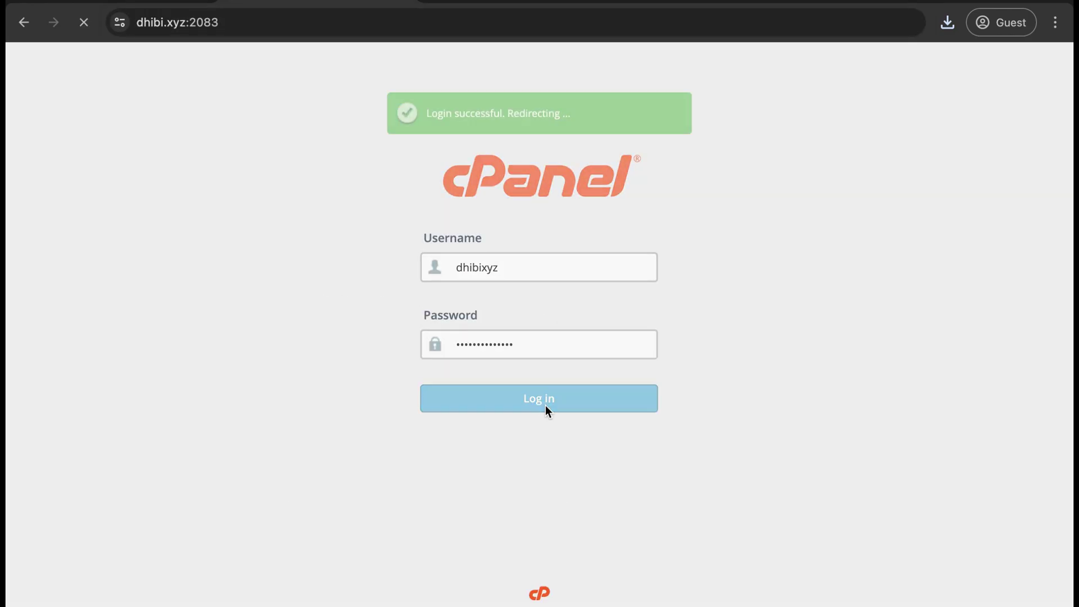
Briefly view the live site, then open File Manager from the Files section
{"action": "left_click", "coordinate": [908, 297]}
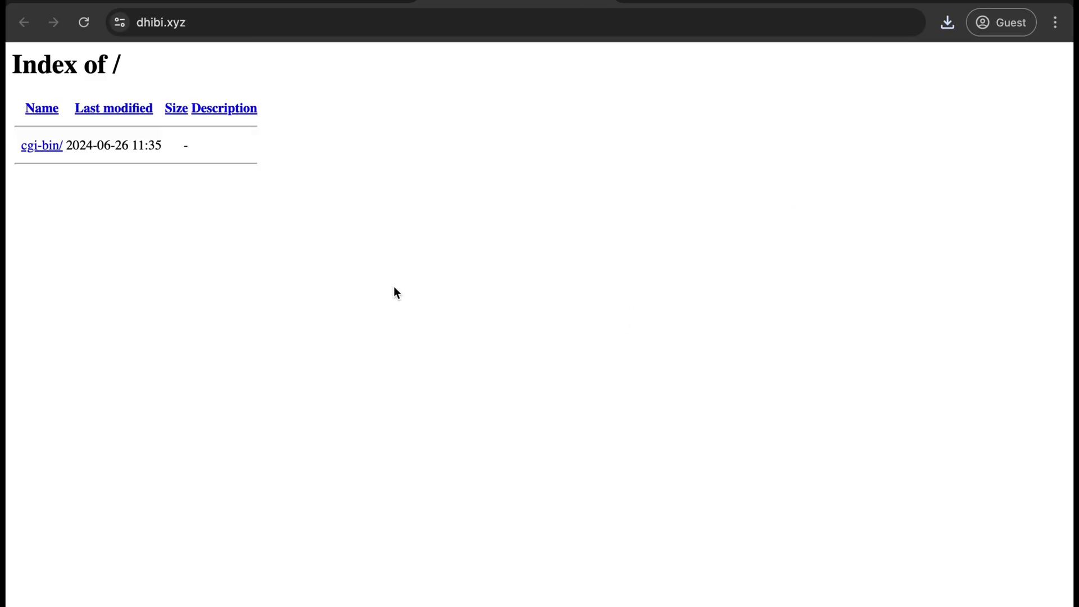
{"action": "key", "text": "ctrl+w"}
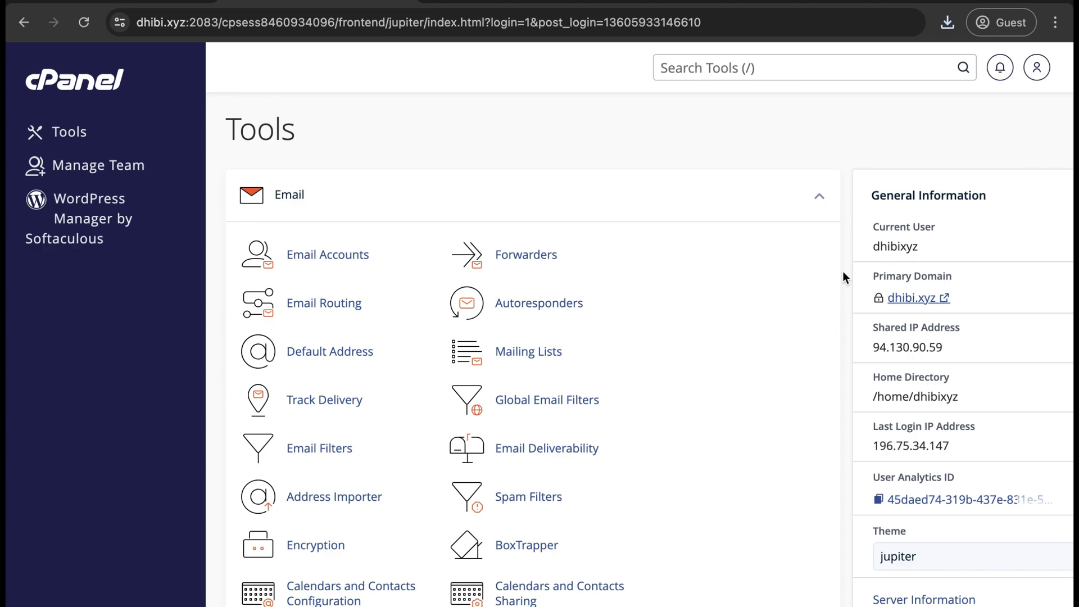
{"action": "scroll", "coordinate": [842, 271], "scroll_direction": "down", "scroll_amount": 4}
{"action": "scroll", "coordinate": [842, 271], "scroll_direction": "down", "scroll_amount": 10}
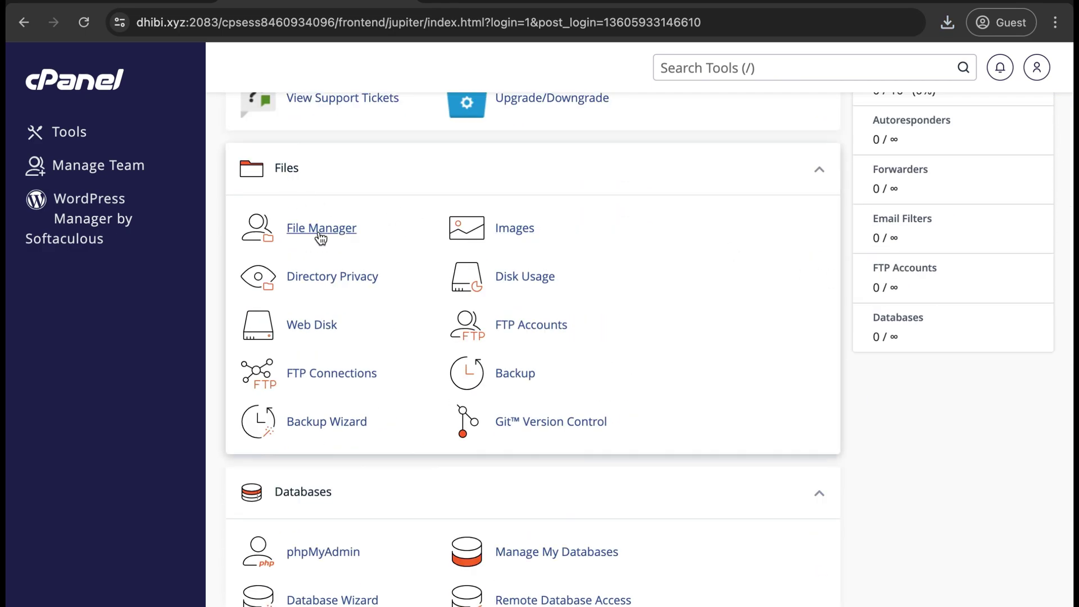
{"action": "left_click", "coordinate": [334, 234]}
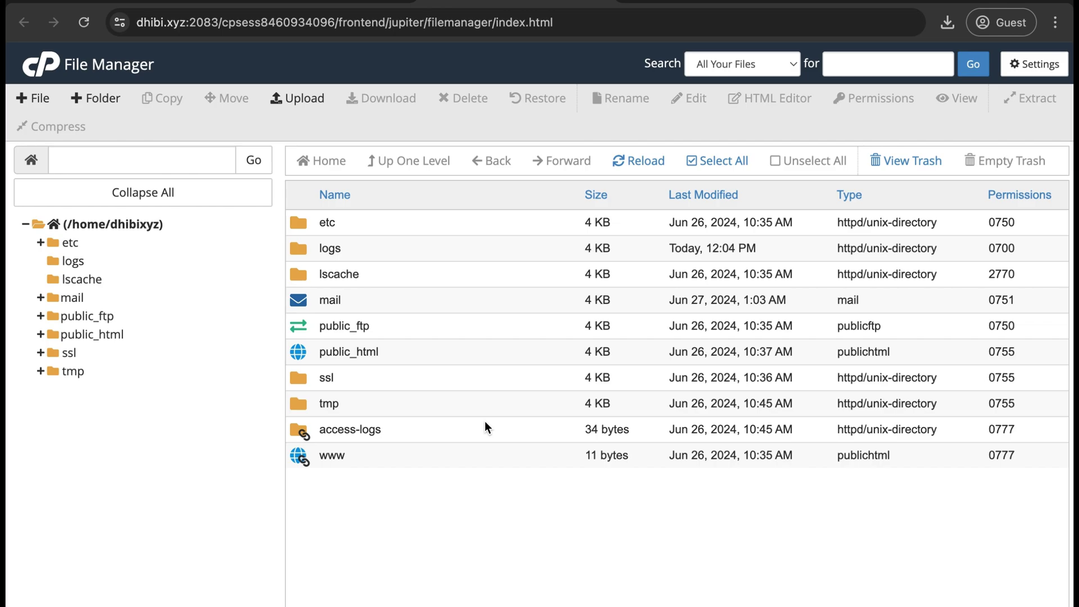
Upload wordpress-6.5.5.zip from Downloads into the public_html folder
{"action": "double_click", "coordinate": [447, 353]}
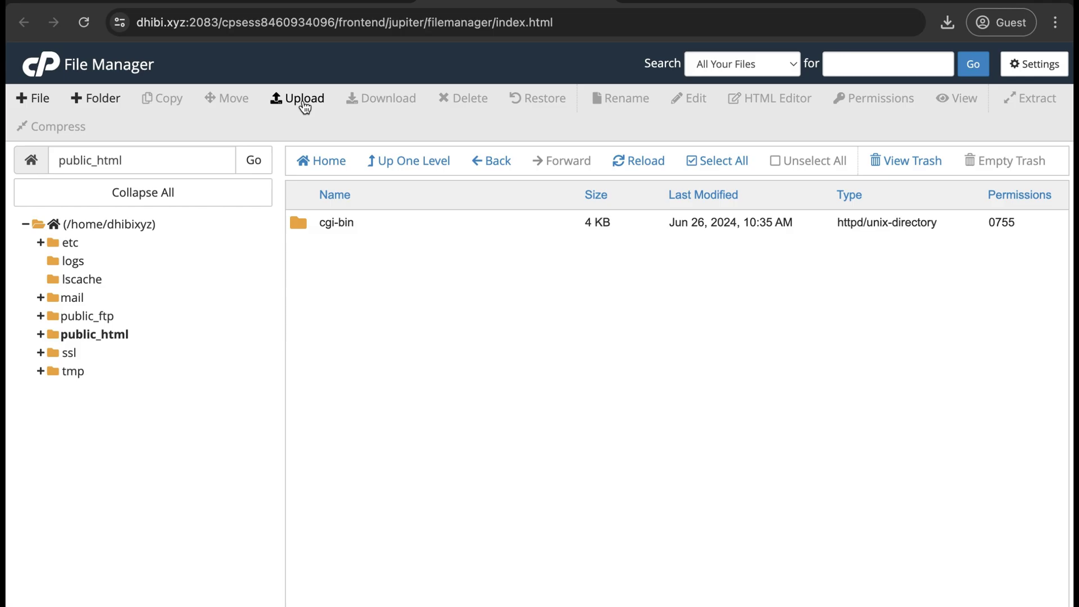
{"action": "left_click", "coordinate": [309, 98]}
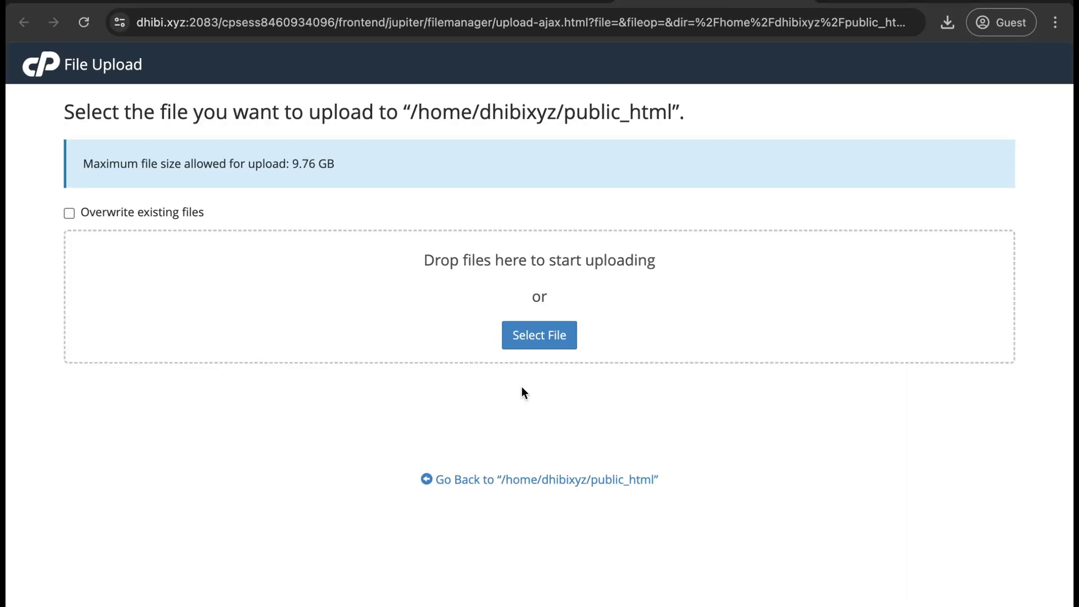
{"action": "left_click", "coordinate": [547, 340]}
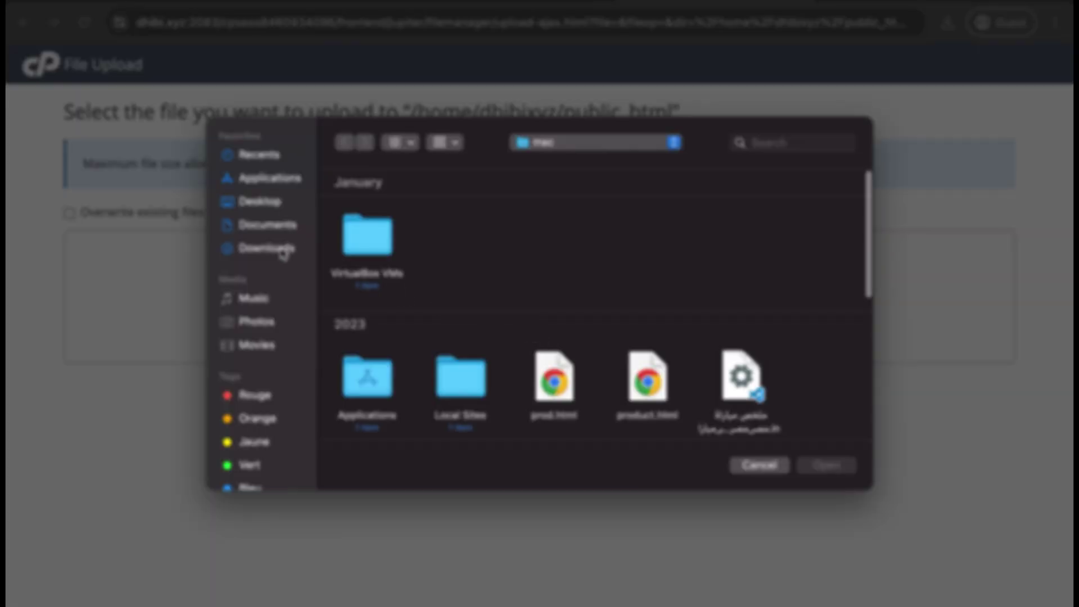
{"action": "left_click", "coordinate": [282, 251]}
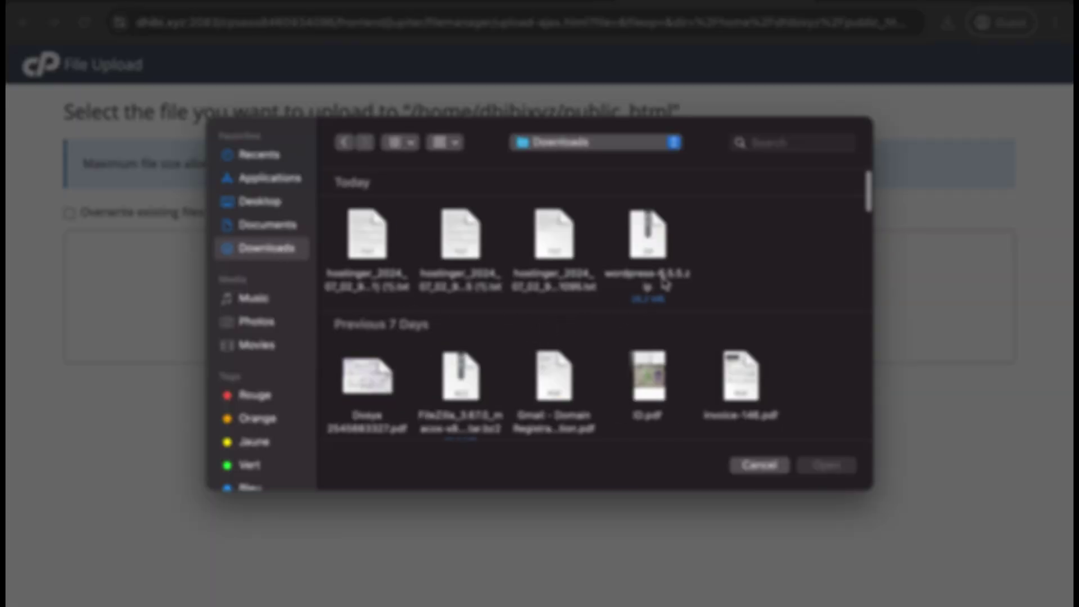
{"action": "left_click", "coordinate": [662, 278]}
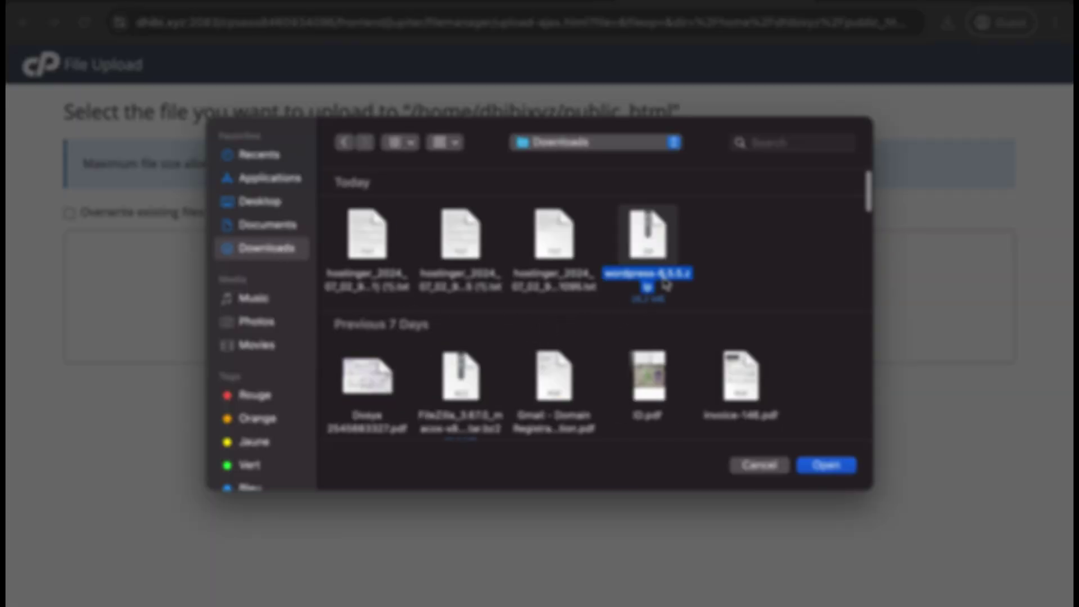
{"action": "left_click", "coordinate": [833, 467]}
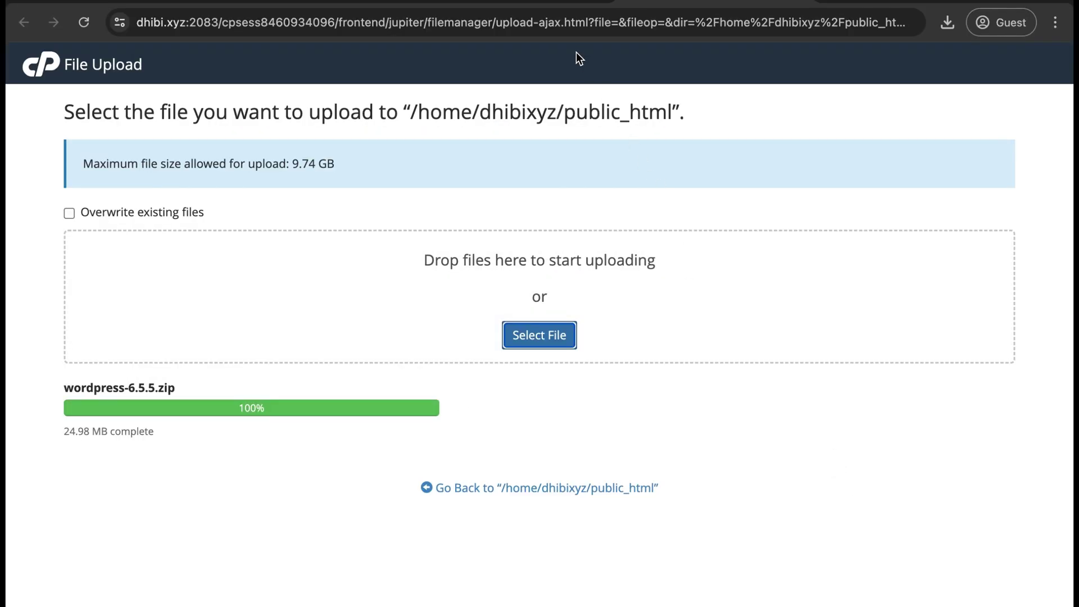
Extract wordpress-6.5.5.zip inside public_html, creating a wordpress folder
{"action": "left_click", "coordinate": [551, 4]}
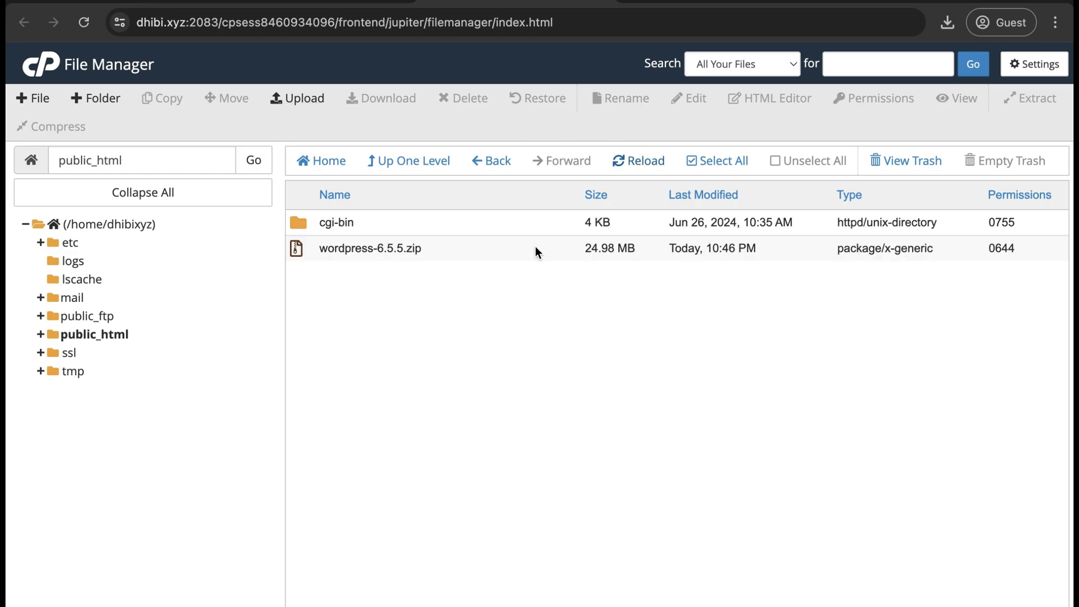
{"action": "right_click", "coordinate": [535, 248]}
{"action": "left_click", "coordinate": [606, 458]}
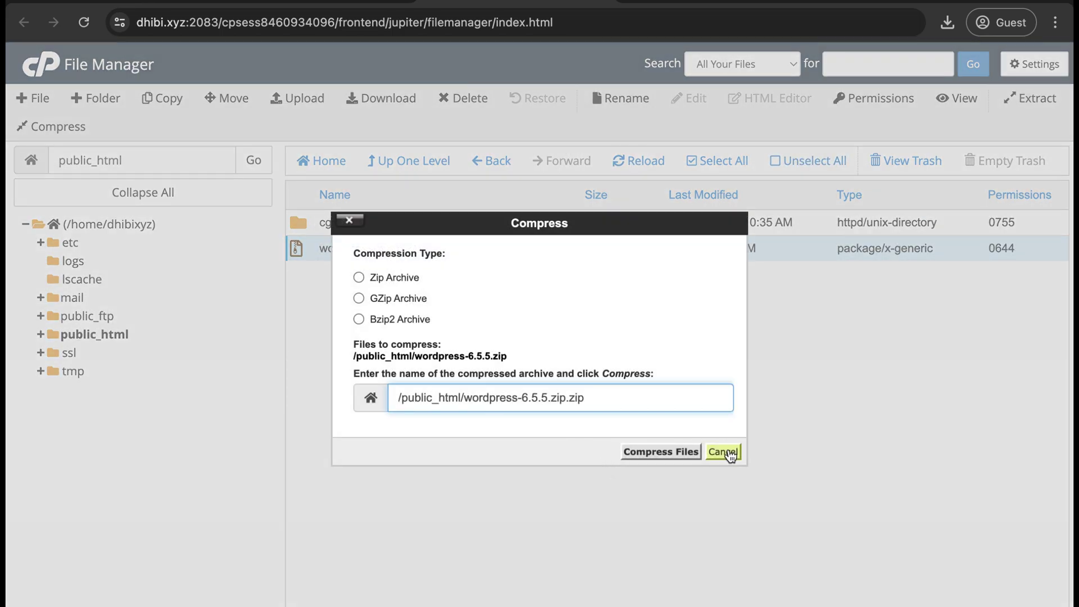
{"action": "left_click", "coordinate": [723, 452]}
{"action": "right_click", "coordinate": [489, 249]}
{"action": "left_click", "coordinate": [578, 433]}
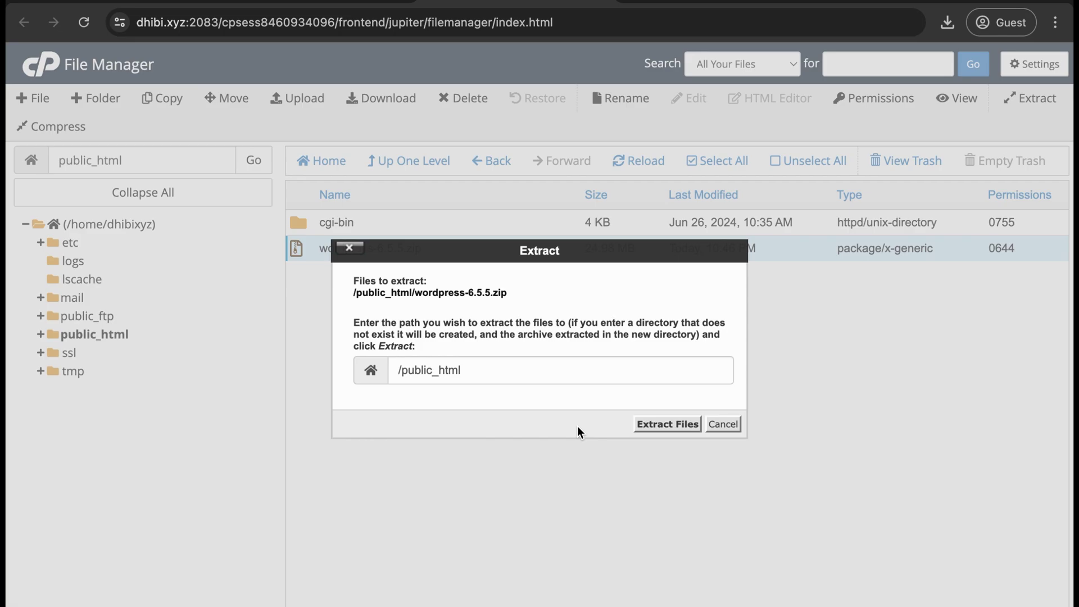
{"action": "left_click", "coordinate": [681, 425]}
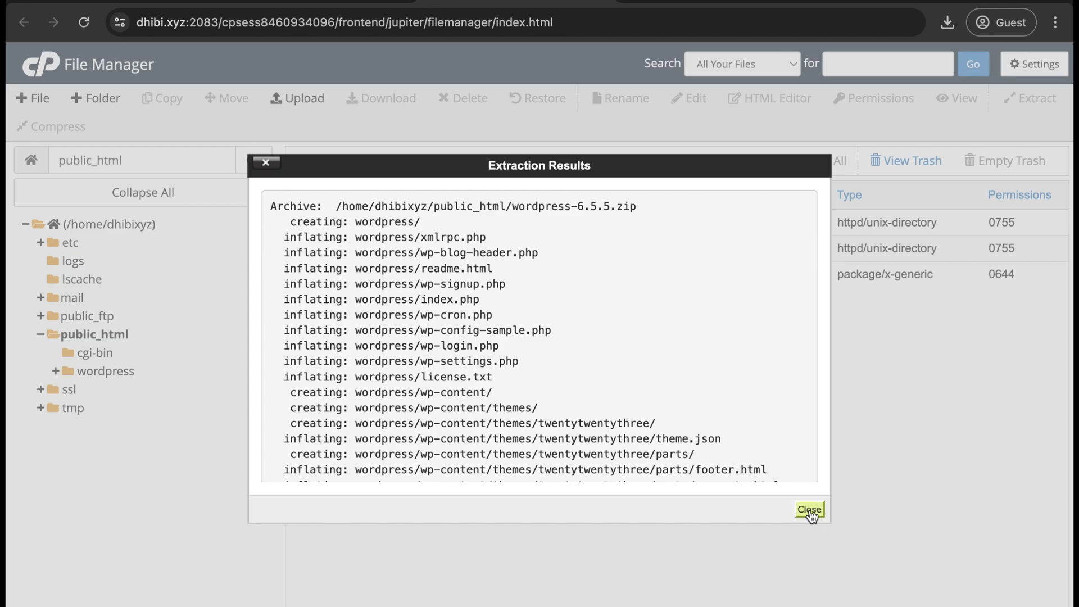
{"action": "left_click", "coordinate": [810, 510]}
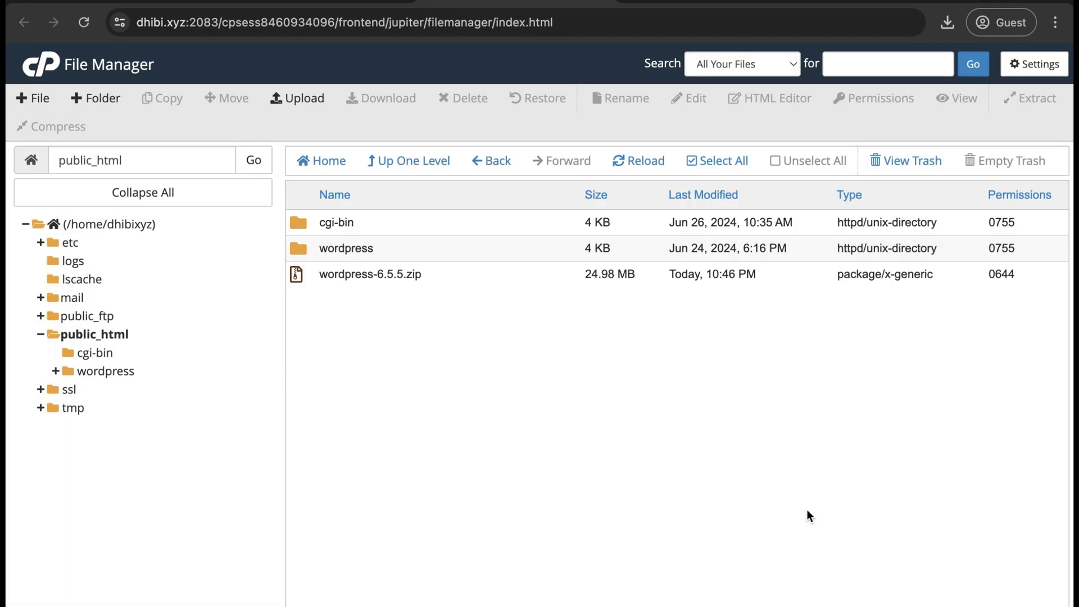
Move all files from the wordpress folder up into /public_html
{"action": "double_click", "coordinate": [500, 251]}
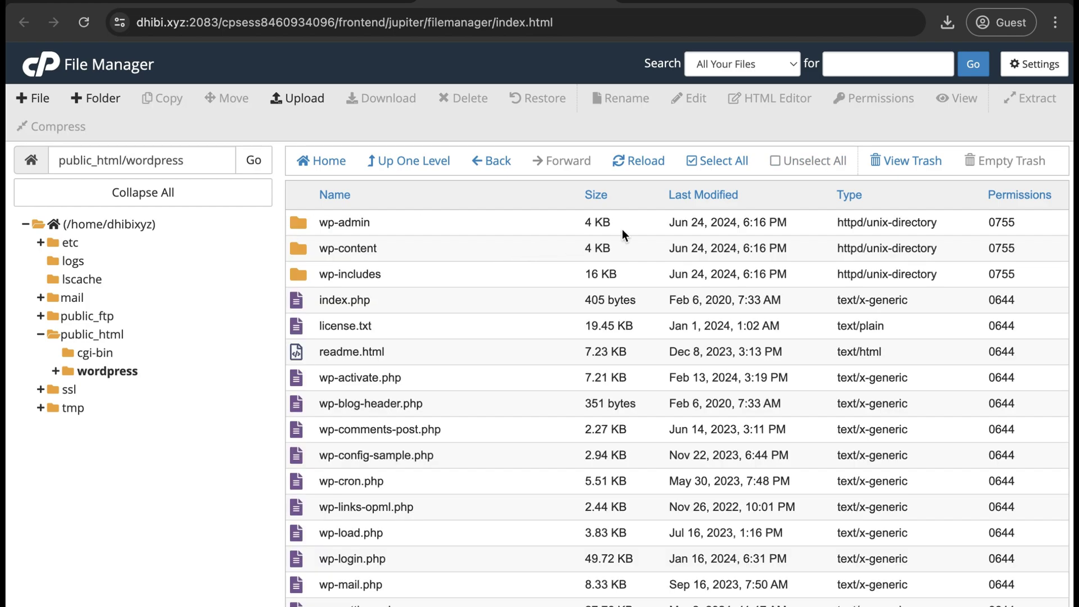
{"action": "left_click", "coordinate": [723, 163]}
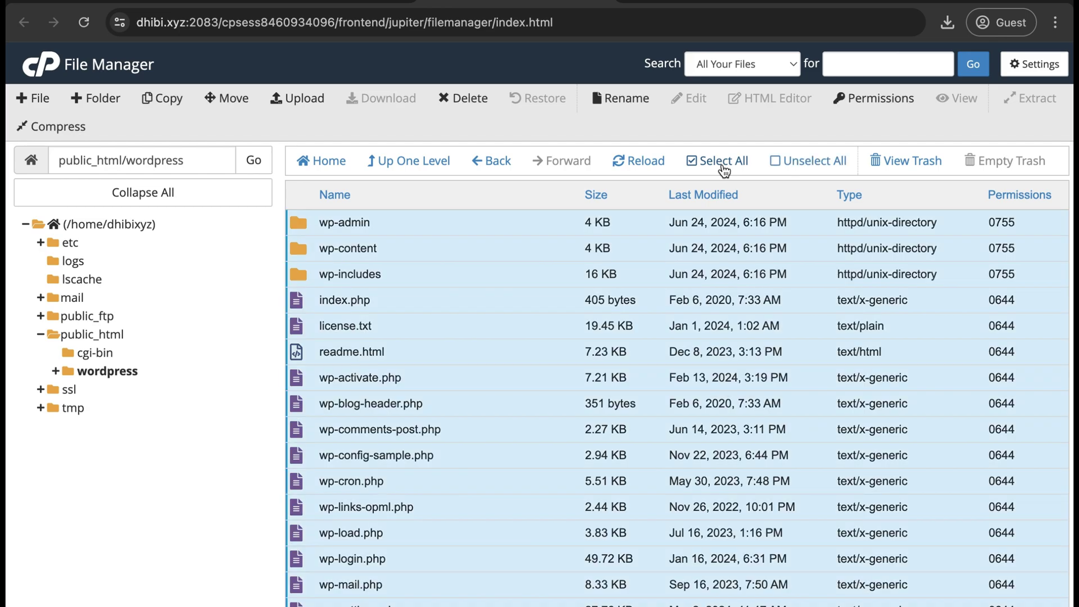
{"action": "left_click", "coordinate": [233, 100]}
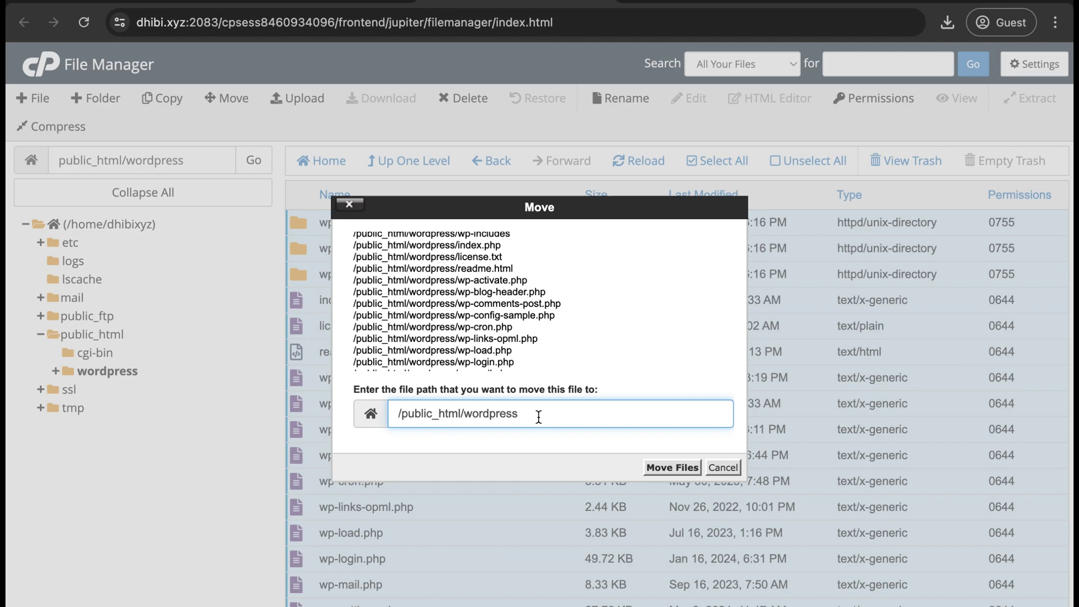
{"action": "key", "text": "shift+Left"}
{"action": "key", "text": "shift+Left"}
{"action": "key", "text": "shift+Left"}
{"action": "key", "text": "shift+Left"}
{"action": "key", "text": "shift+Left"}
{"action": "key", "text": "shift+Left"}
{"action": "key", "text": "shift+Left"}
{"action": "key", "text": "shift+Left"}
{"action": "key", "text": "shift+Left"}
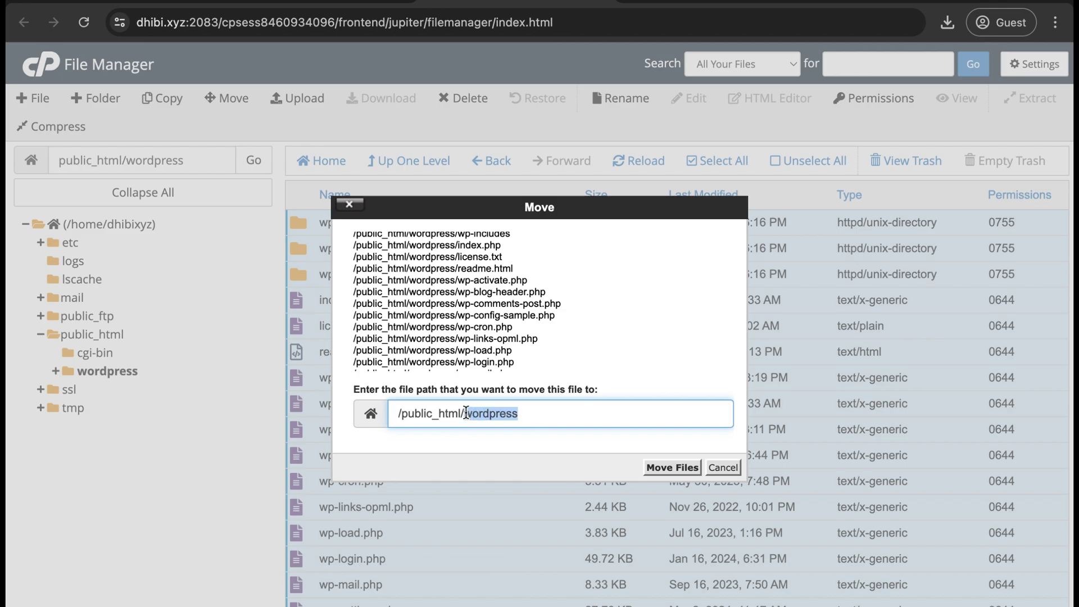
{"action": "key", "text": "BackSpace"}
{"action": "key", "text": "BackSpace"}
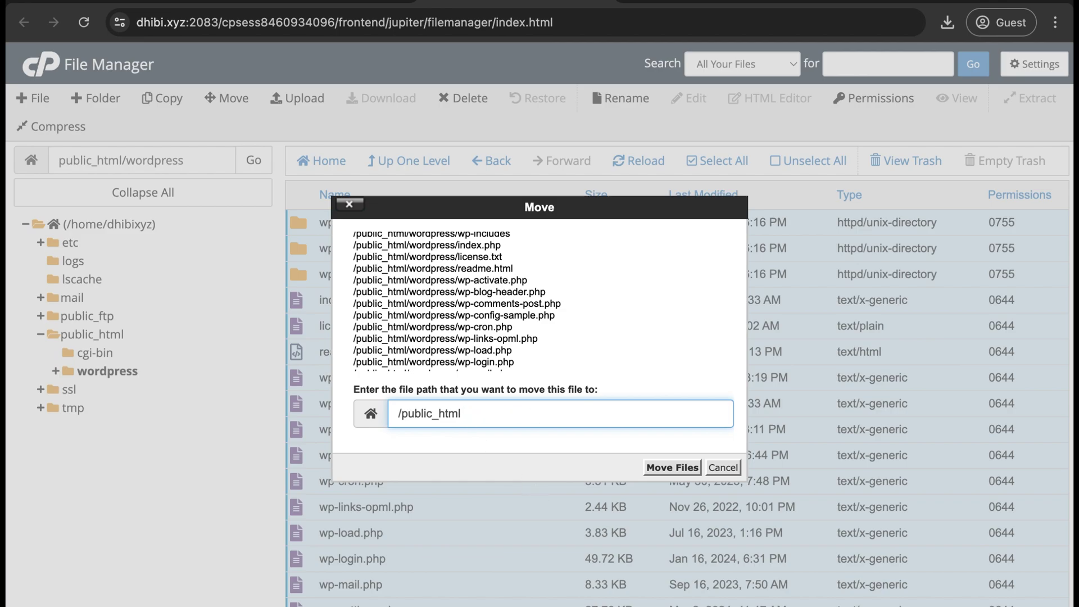
{"action": "left_click", "coordinate": [672, 468]}
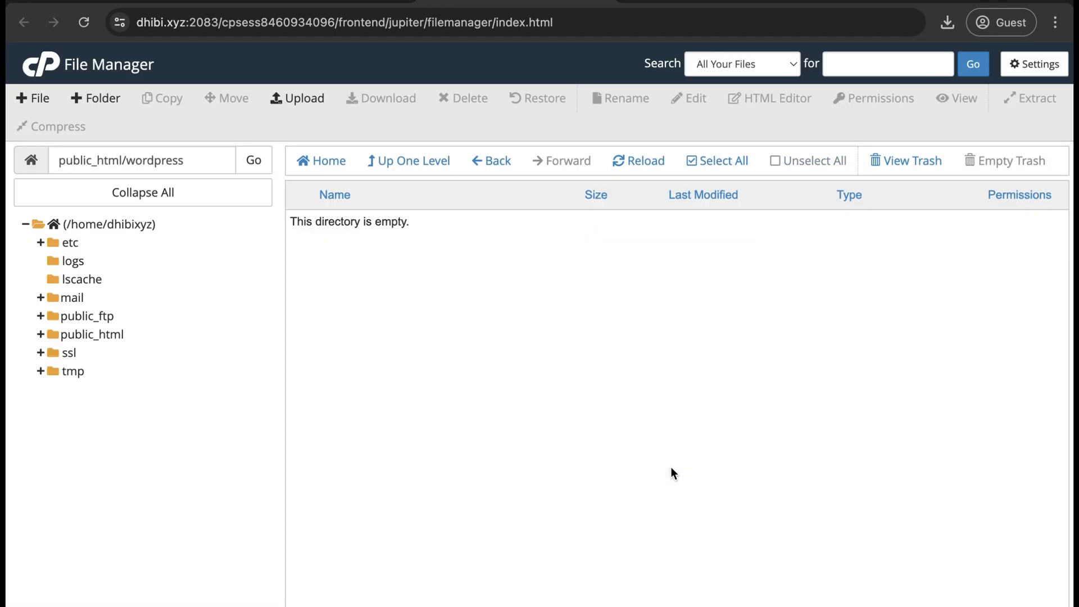
Permanently delete the empty wordpress folder and wordpress-6.5.5.zip, skipping the trash
{"action": "left_click", "coordinate": [434, 165]}
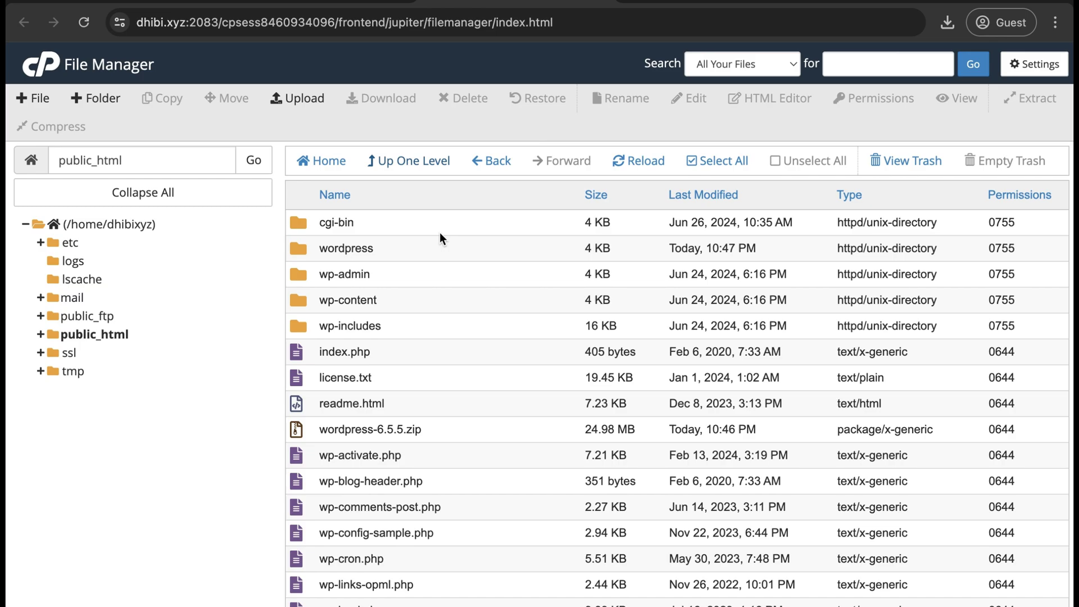
{"action": "left_click", "coordinate": [447, 251]}
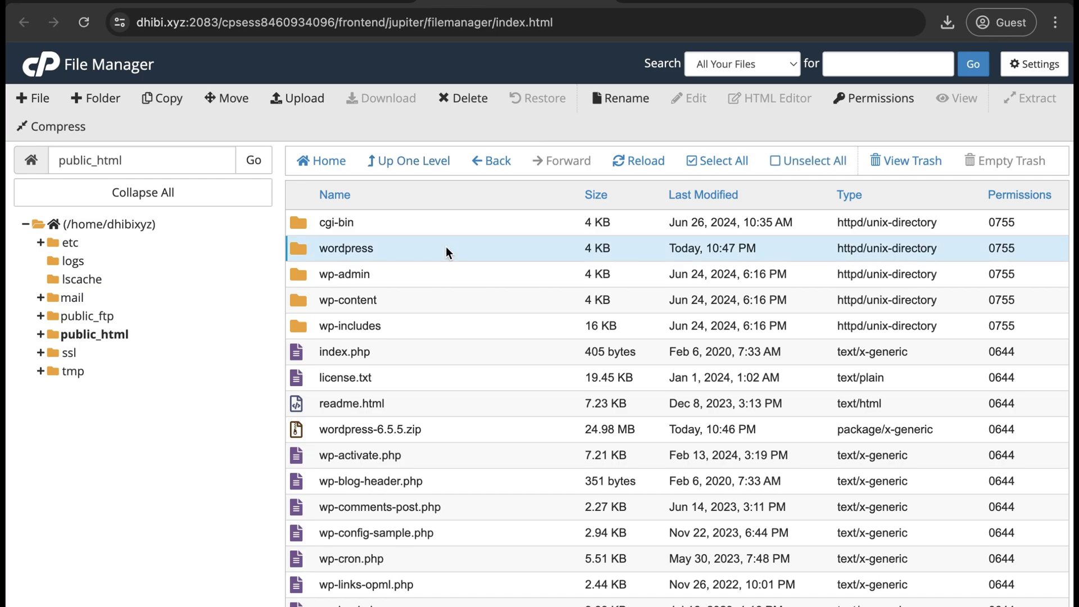
{"action": "left_click", "coordinate": [470, 431], "text": "ctrl"}
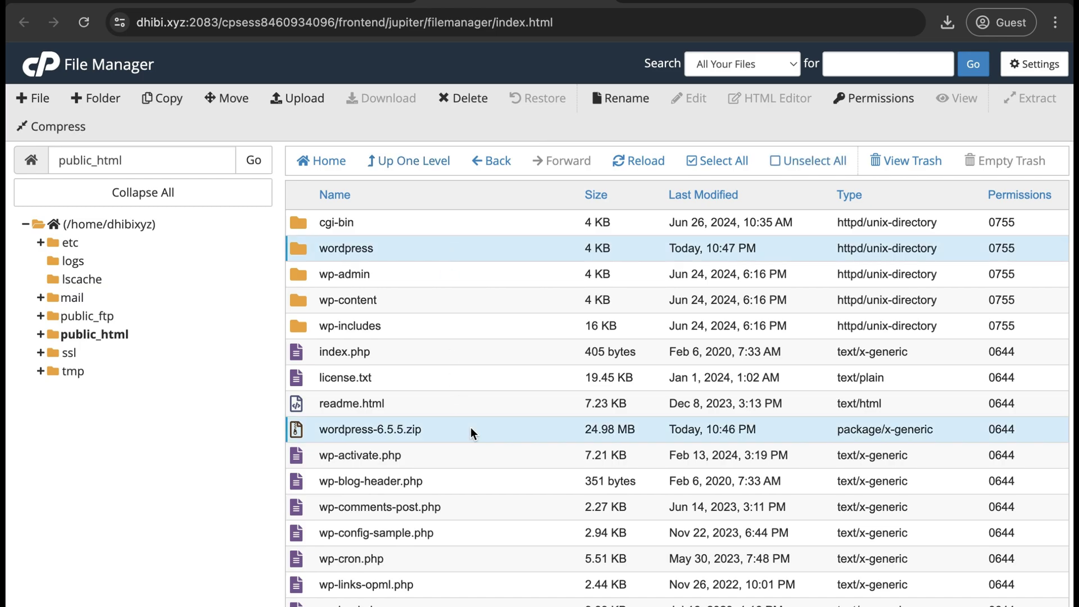
{"action": "left_click", "coordinate": [466, 99]}
{"action": "left_click", "coordinate": [550, 352]}
{"action": "left_click", "coordinate": [661, 399]}
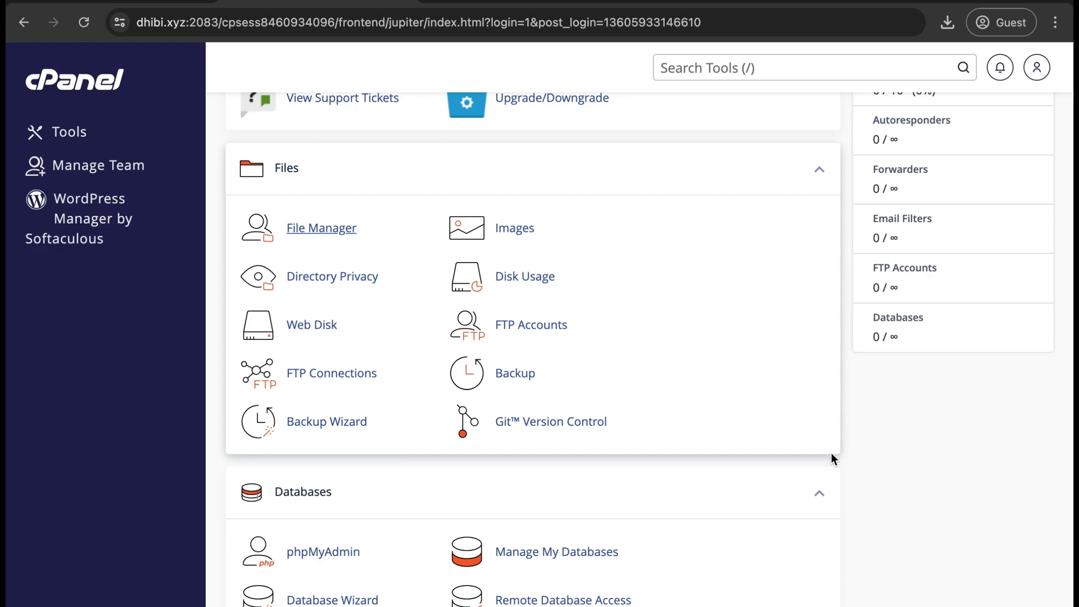
In Manage My Databases, create the database newdb (dhibixyz_newdb) and go back
{"action": "scroll", "coordinate": [831, 453], "scroll_direction": "down", "scroll_amount": 2}
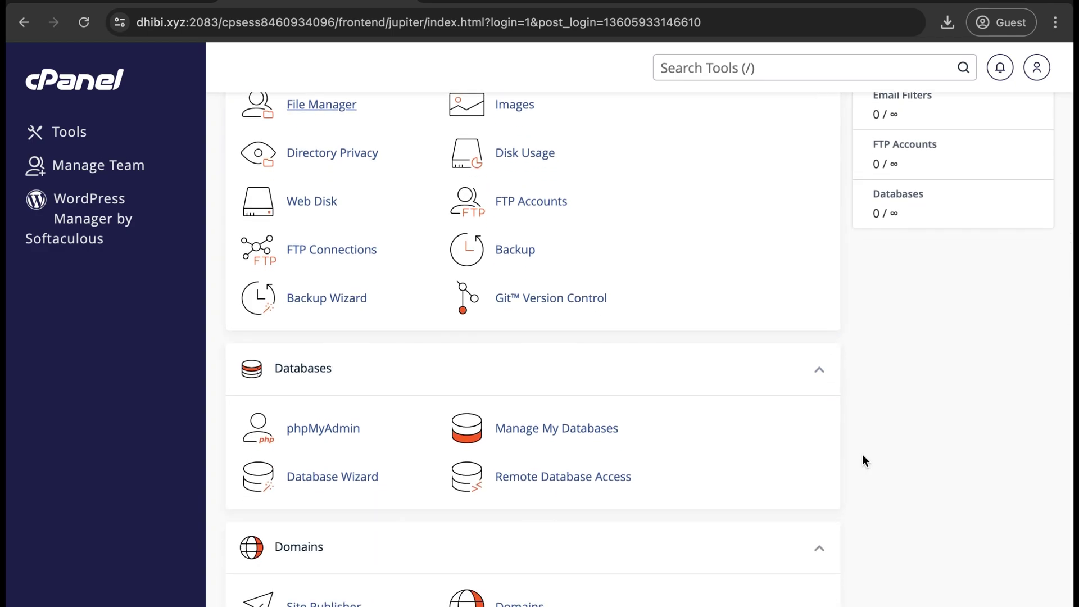
{"action": "scroll", "coordinate": [862, 455], "scroll_direction": "down", "scroll_amount": 1}
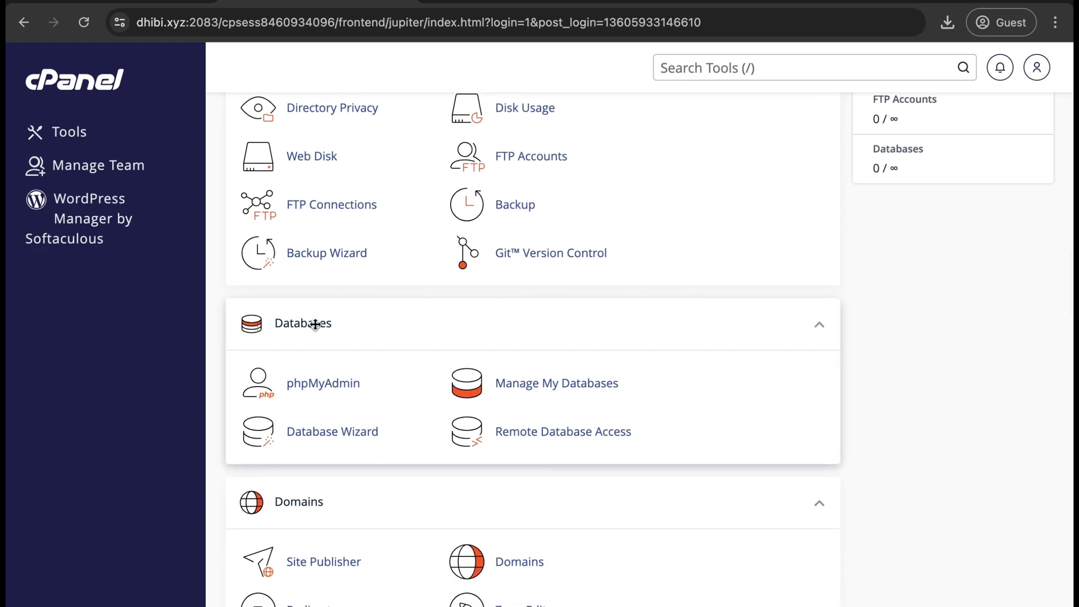
{"action": "left_click", "coordinate": [567, 388]}
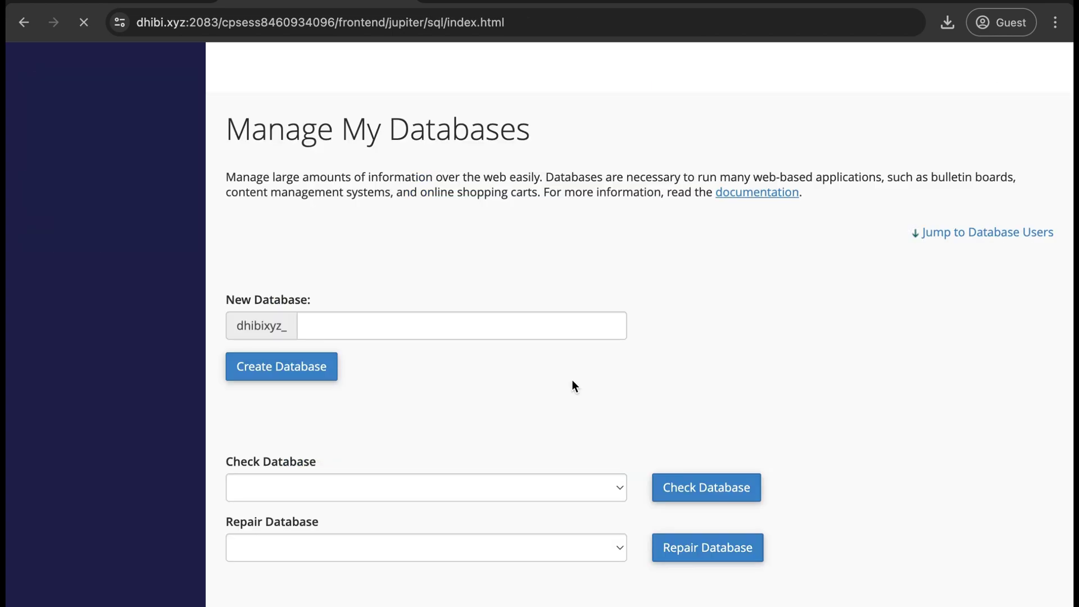
{"action": "scroll", "coordinate": [629, 386], "scroll_direction": "down", "scroll_amount": 2}
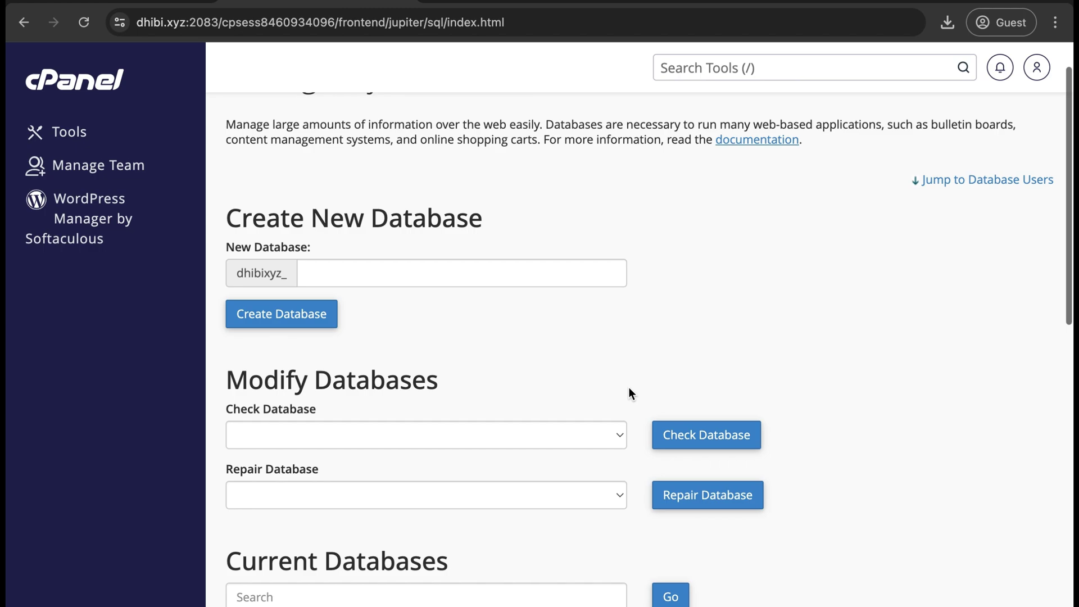
{"action": "scroll", "coordinate": [629, 387], "scroll_direction": "up", "scroll_amount": 1}
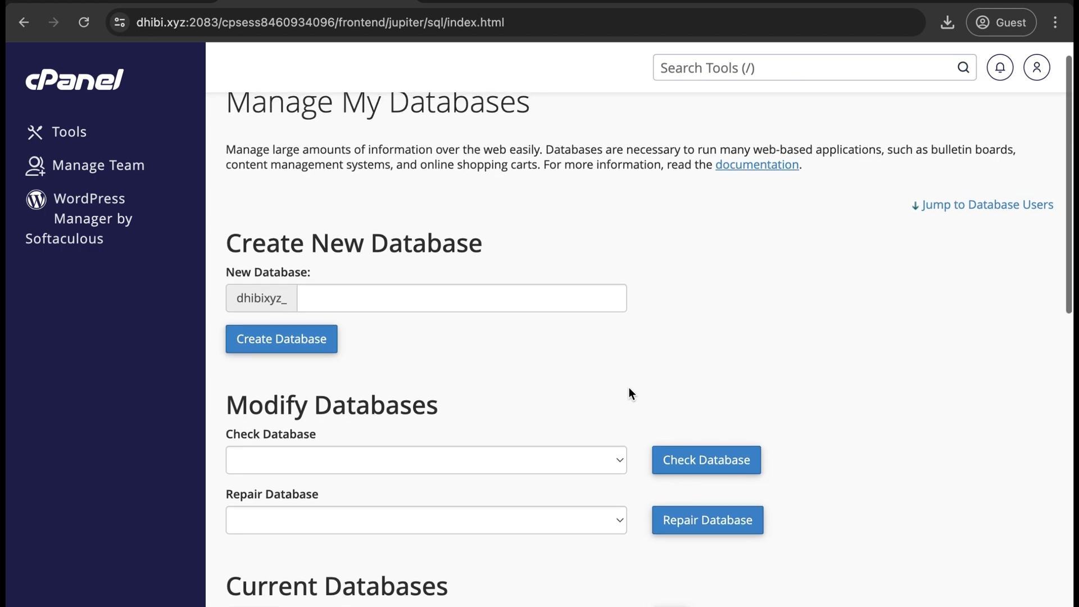
{"action": "left_click", "coordinate": [463, 293]}
{"action": "type", "text": "newdb"}
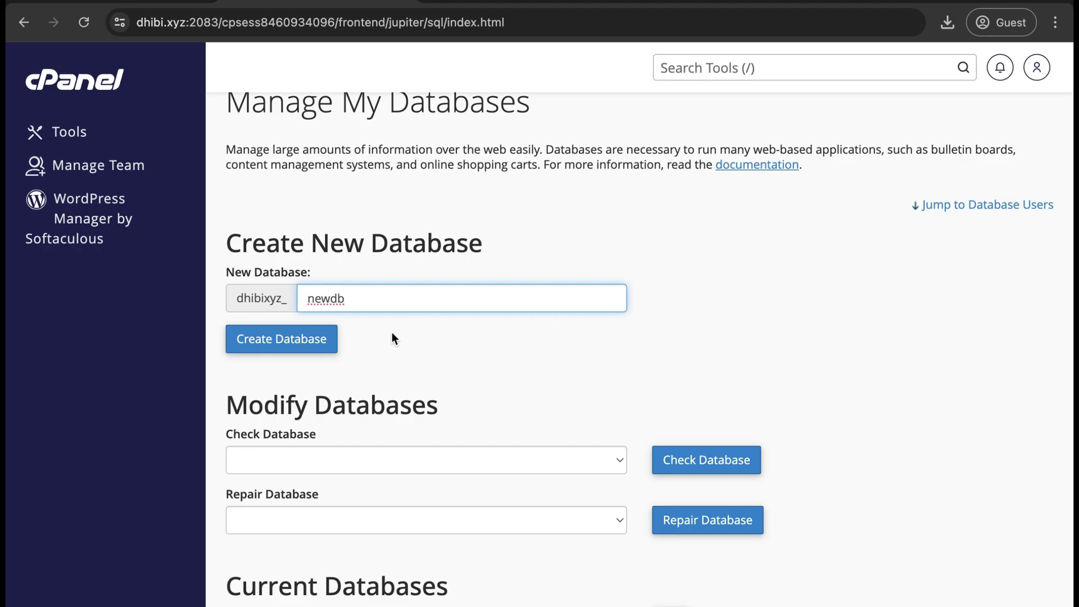
{"action": "left_click", "coordinate": [298, 347]}
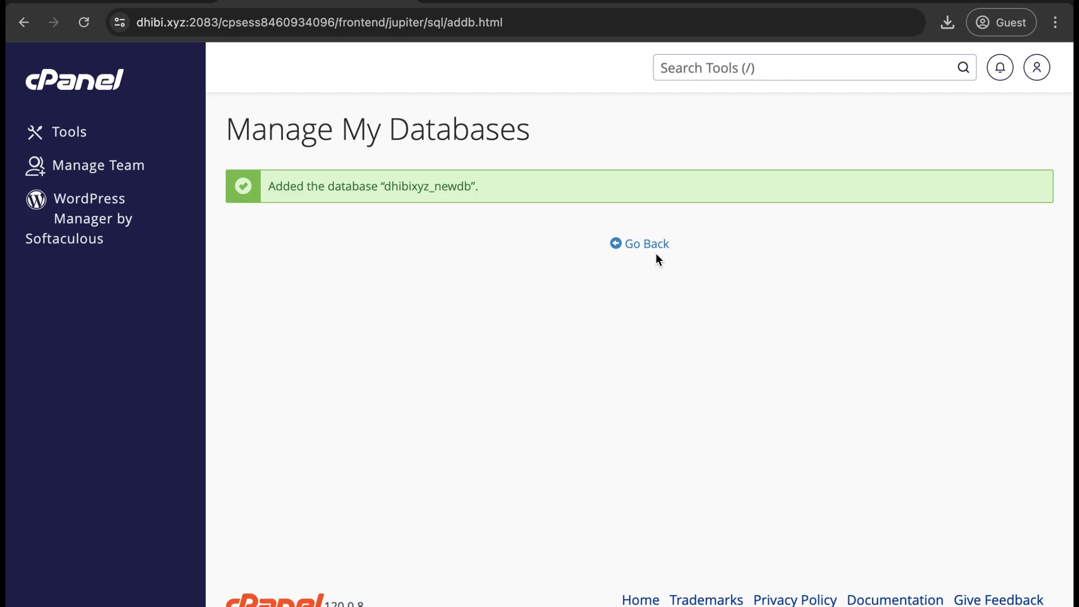
{"action": "left_click", "coordinate": [646, 244]}
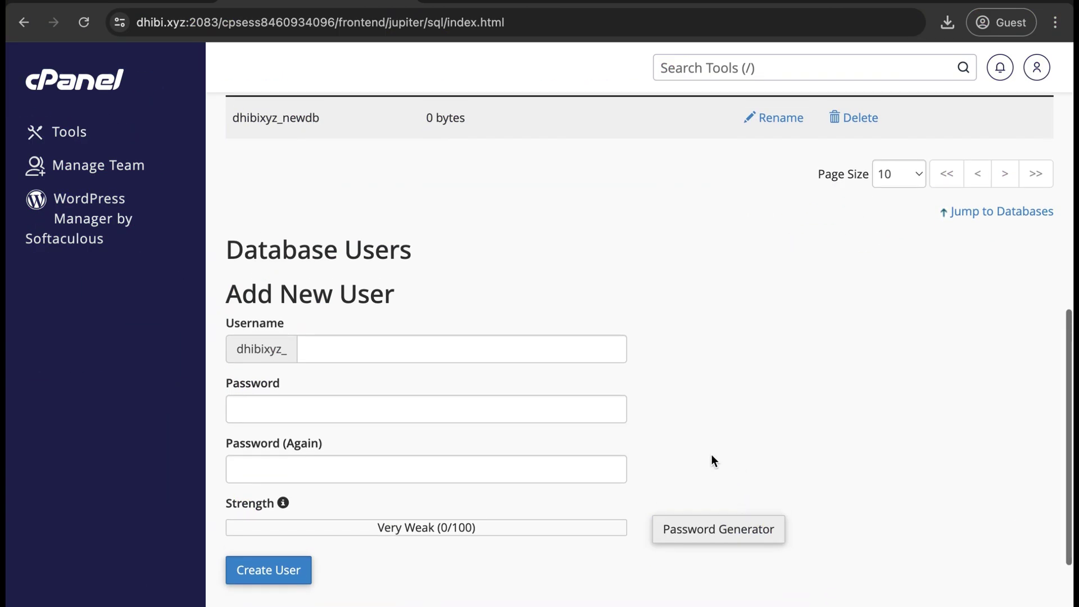
Add MySQL user newuser, entering a very strong password twice
{"action": "scroll", "coordinate": [711, 454], "scroll_direction": "down", "scroll_amount": 1}
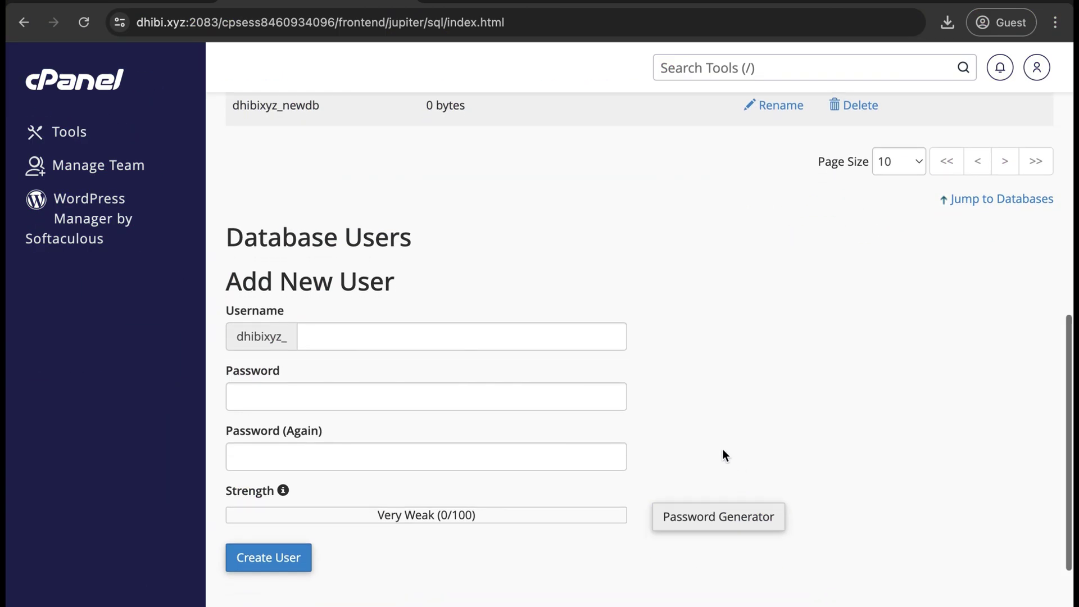
{"action": "left_click", "coordinate": [405, 341]}
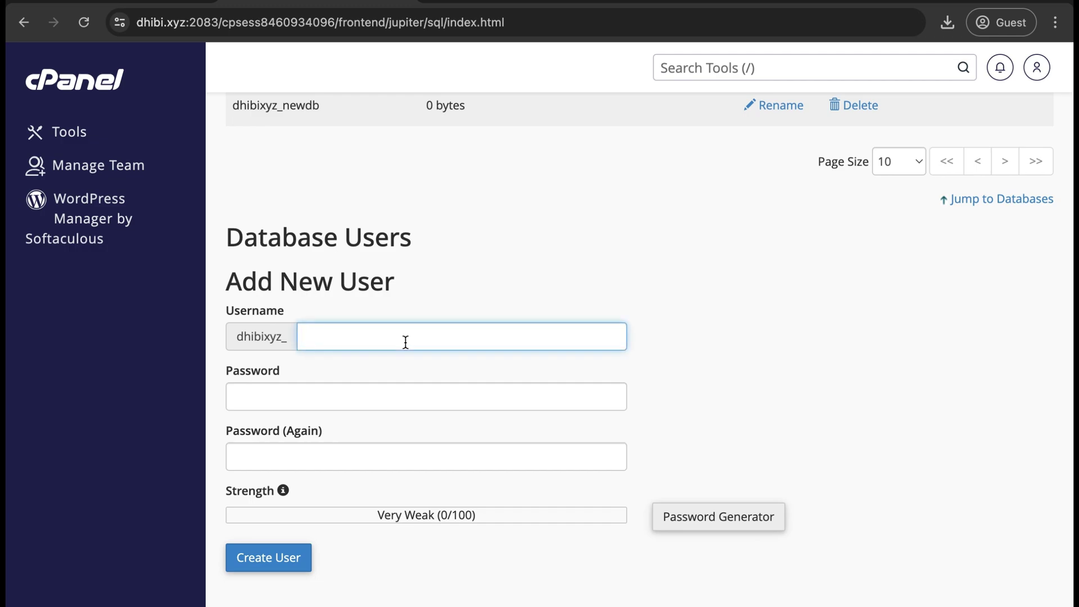
{"action": "type", "text": "newuser"}
{"action": "left_click", "coordinate": [402, 398]}
{"action": "type", "text": "••"}
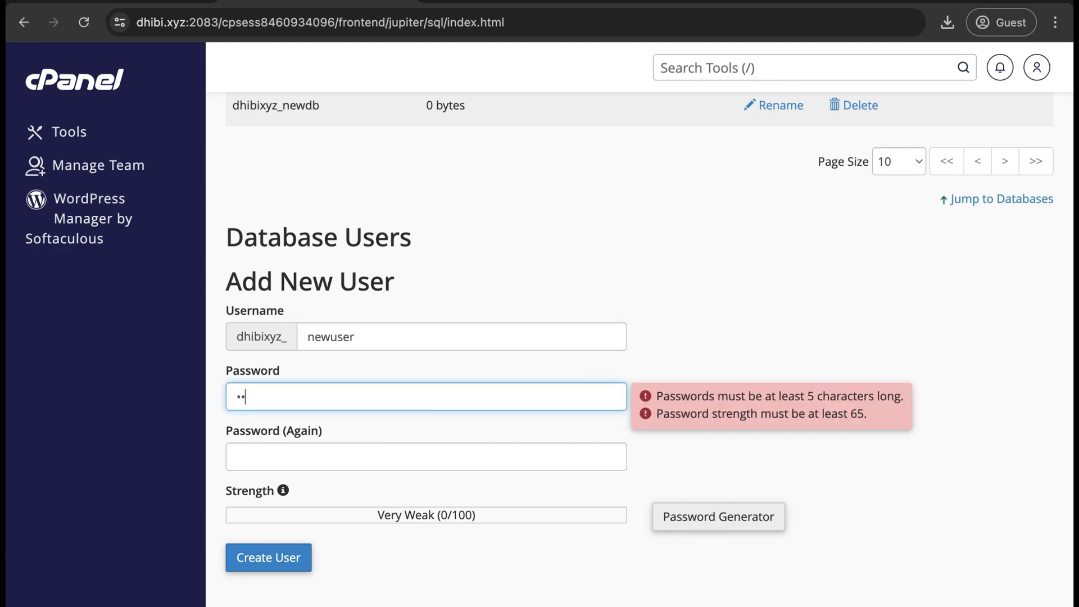
{"action": "type", "text": "•••••••••••"}
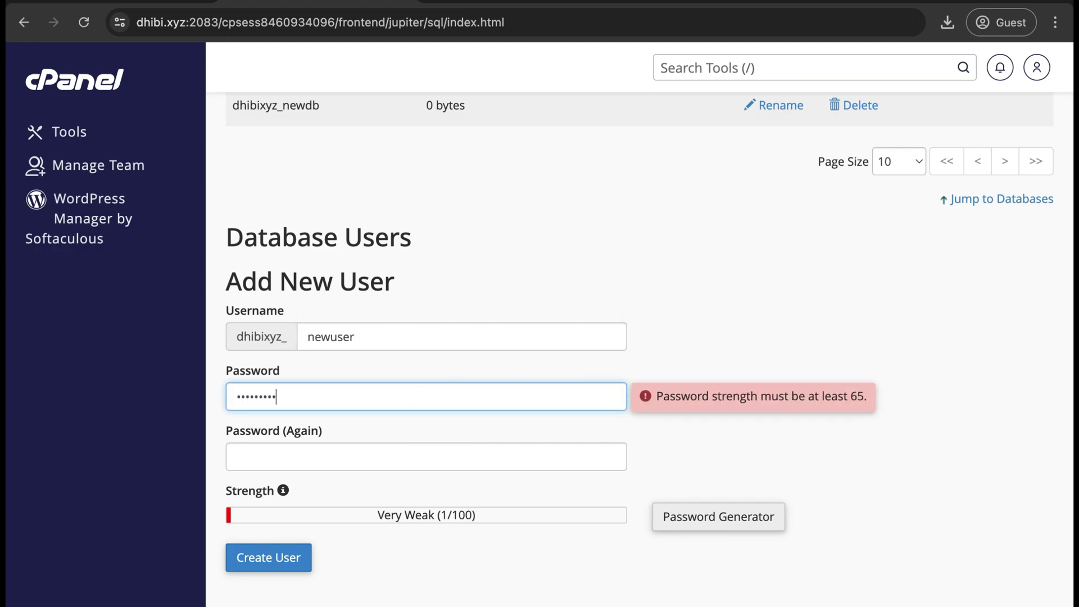
{"action": "type", "text": "•"}
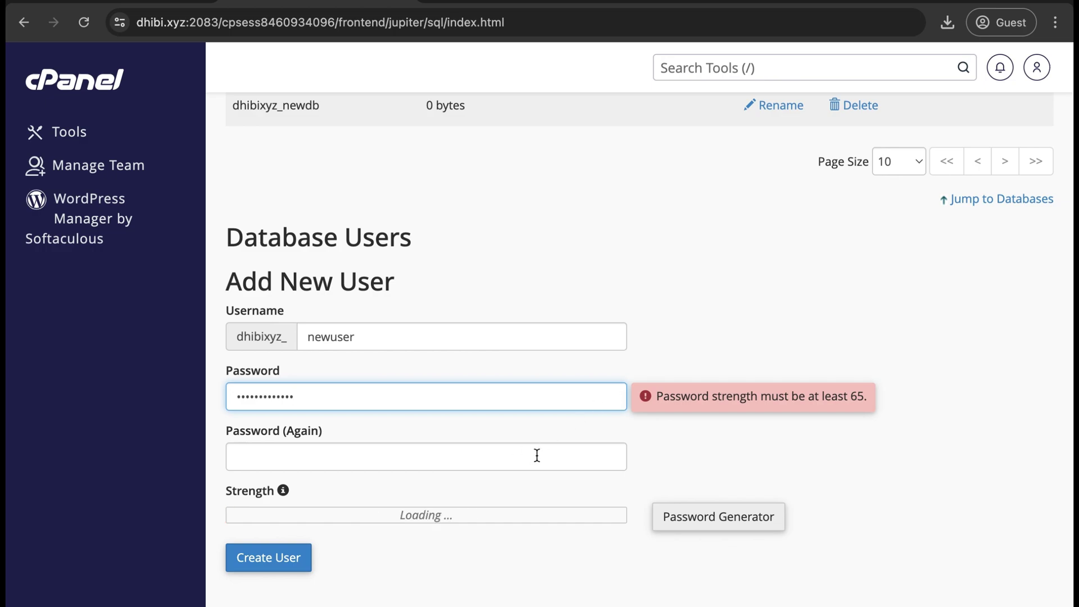
{"action": "left_click", "coordinate": [477, 443]}
{"action": "type", "text": "••"}
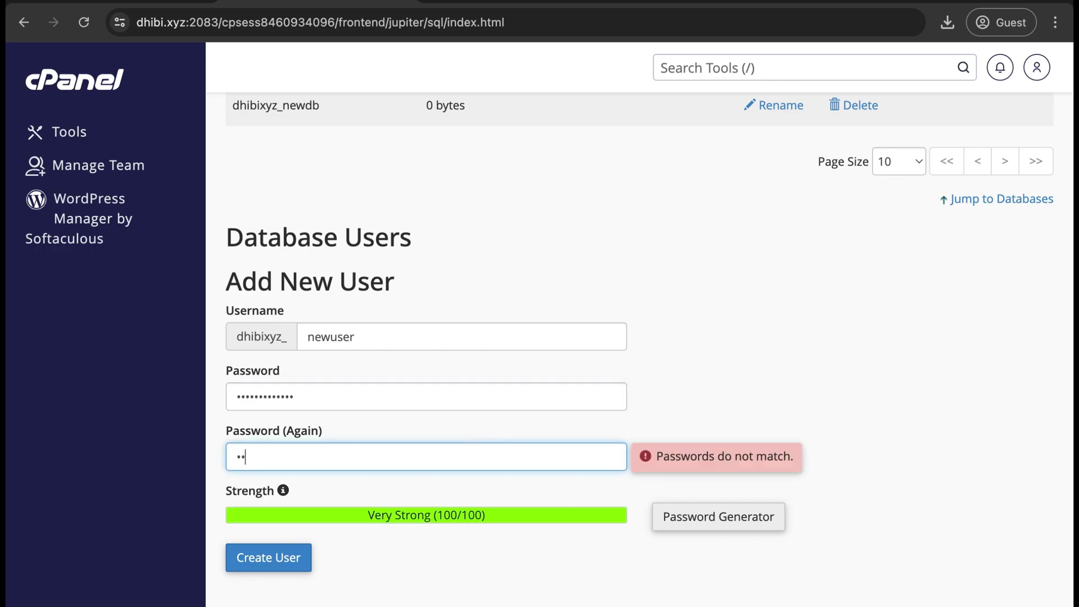
{"action": "type", "text": "•••••••••••"}
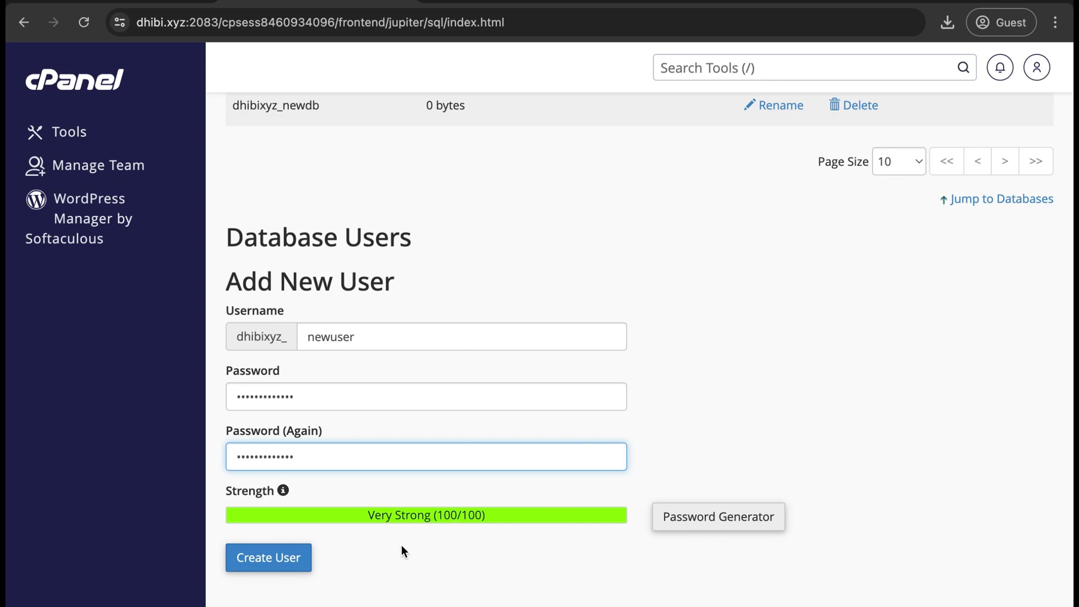
{"action": "left_click", "coordinate": [413, 539]}
{"action": "left_click", "coordinate": [283, 562]}
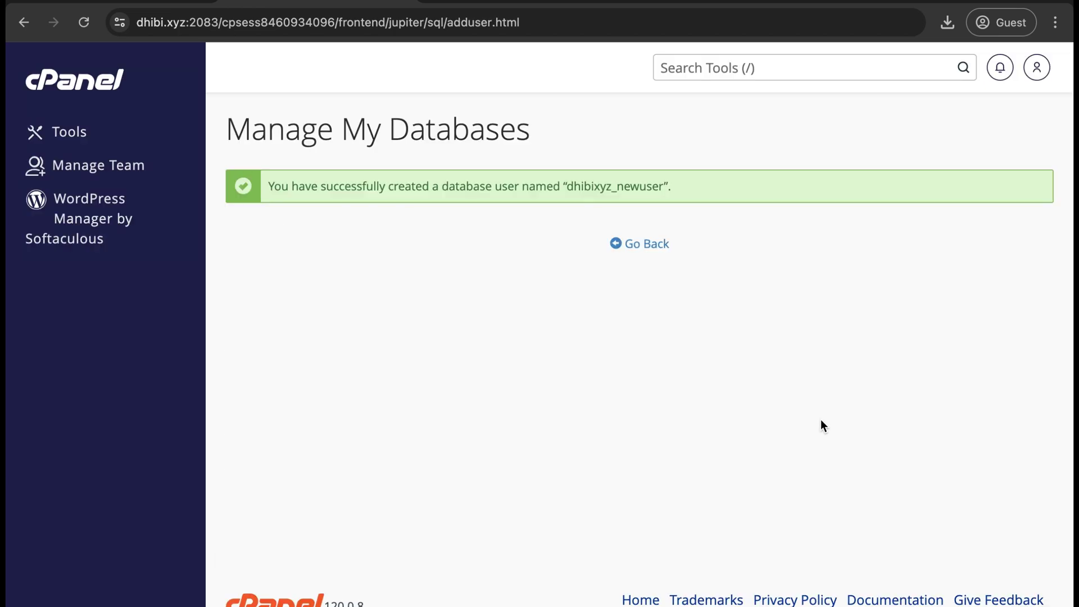
Under Add User To Database, select user dhibixyz_newuser and database dhibixyz_newdb
{"action": "left_click", "coordinate": [652, 247]}
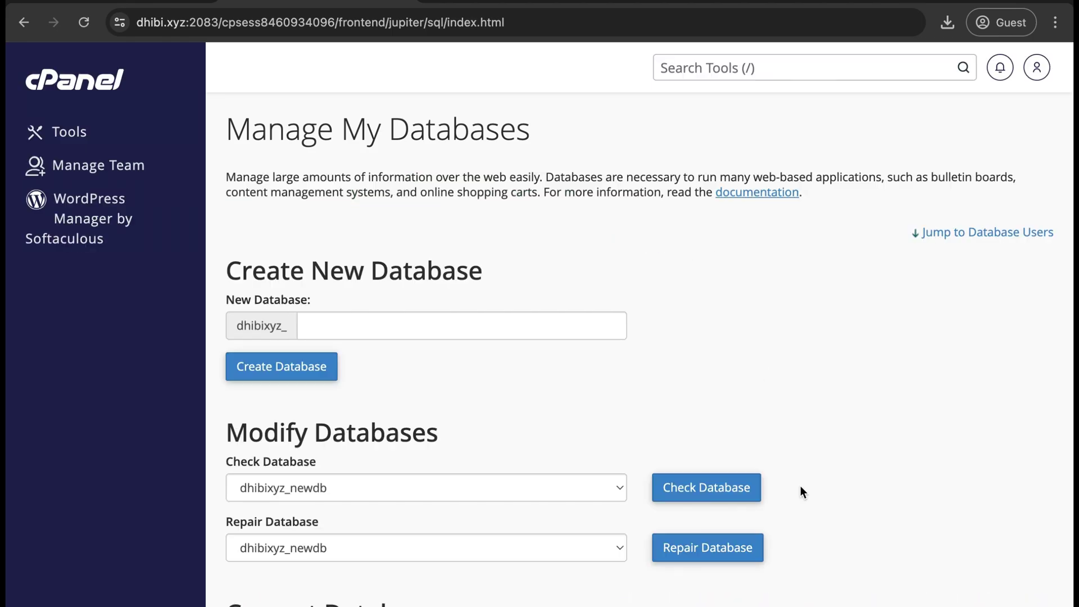
{"action": "scroll", "coordinate": [800, 487], "scroll_direction": "down", "scroll_amount": 10}
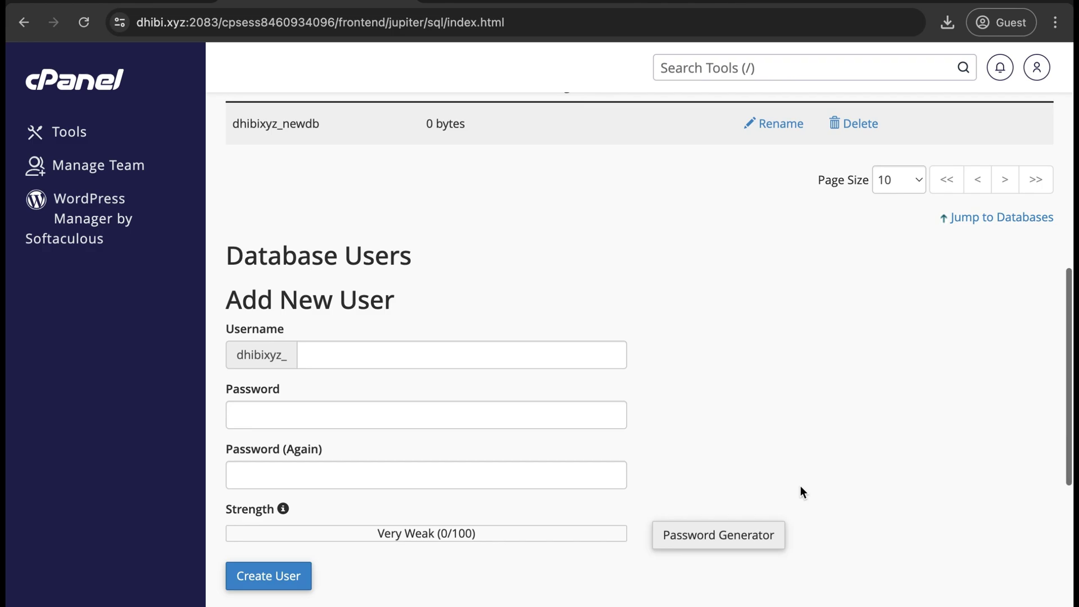
{"action": "scroll", "coordinate": [801, 492], "scroll_direction": "down", "scroll_amount": 7}
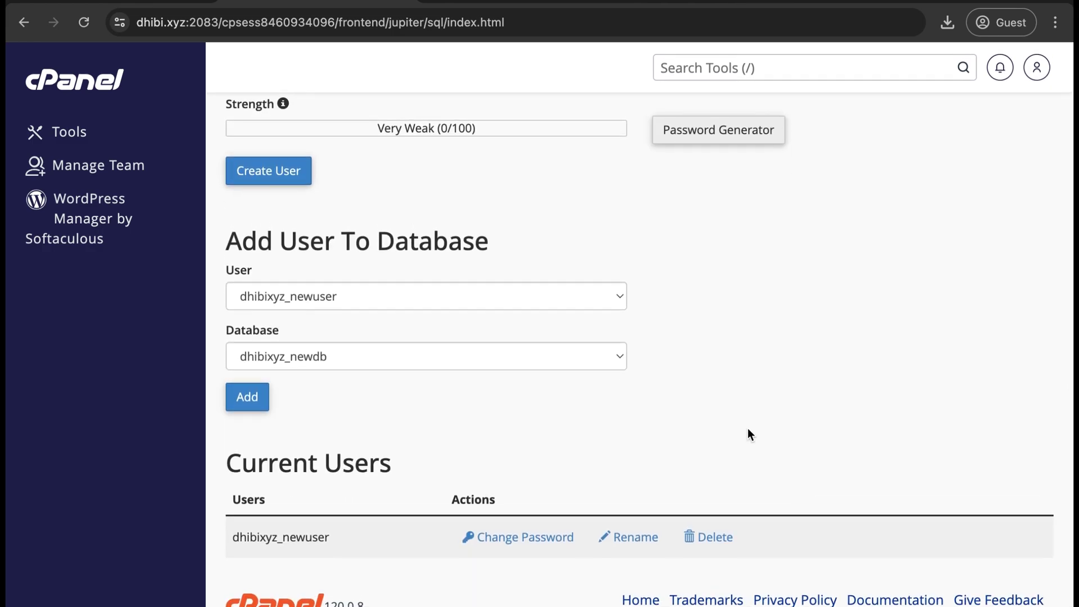
{"action": "left_click", "coordinate": [376, 297]}
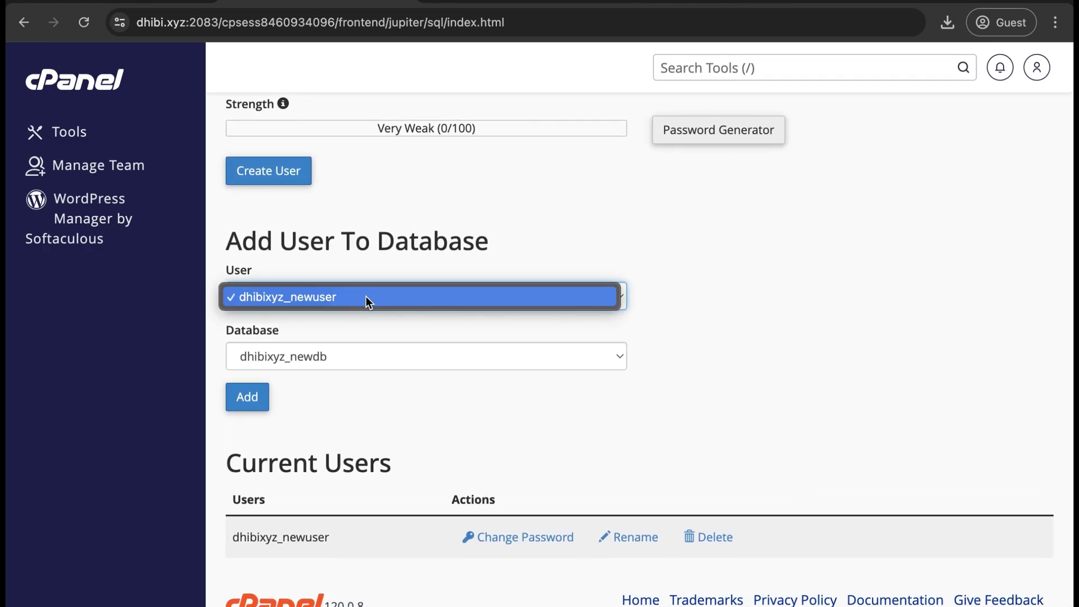
{"action": "left_click", "coordinate": [391, 296]}
{"action": "left_click", "coordinate": [394, 364]}
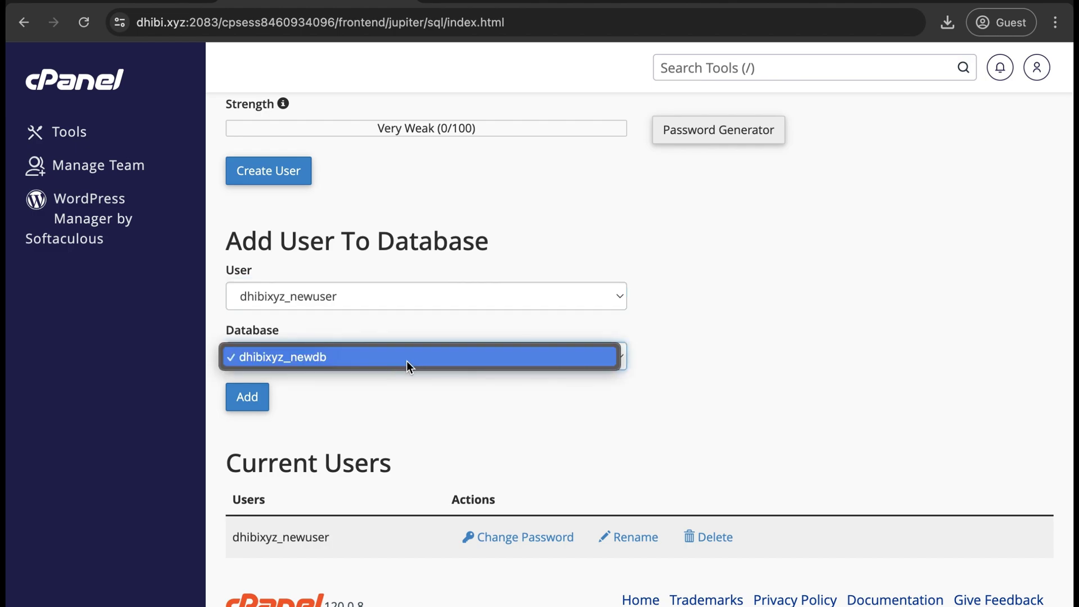
{"action": "left_click", "coordinate": [402, 359]}
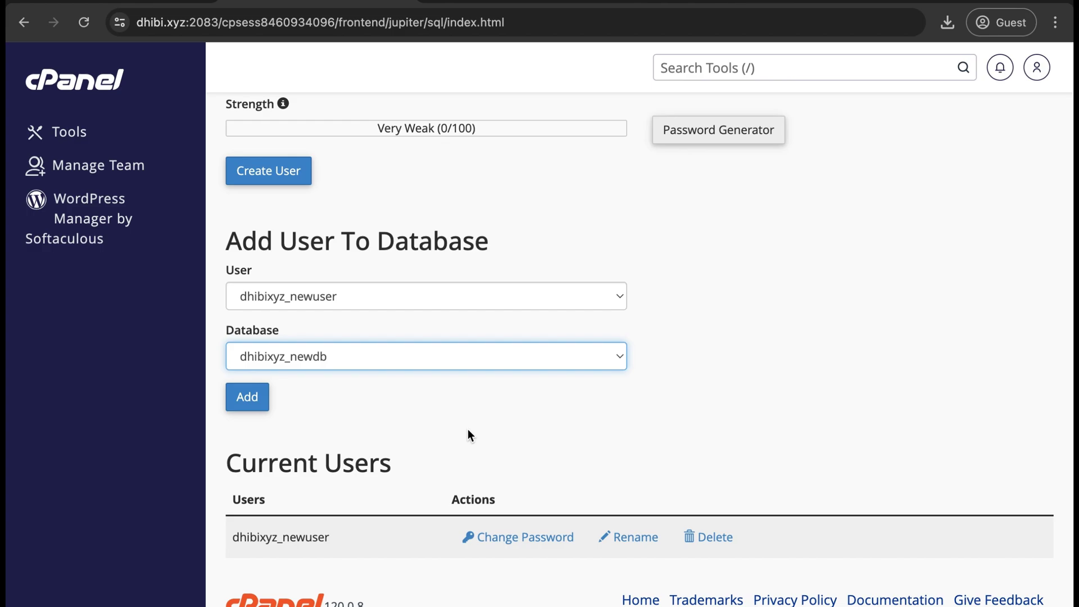
Give dhibixyz_newuser ALL PRIVILEGES except DROP on dhibixyz_newdb, save, and go back
{"action": "left_click", "coordinate": [247, 398]}
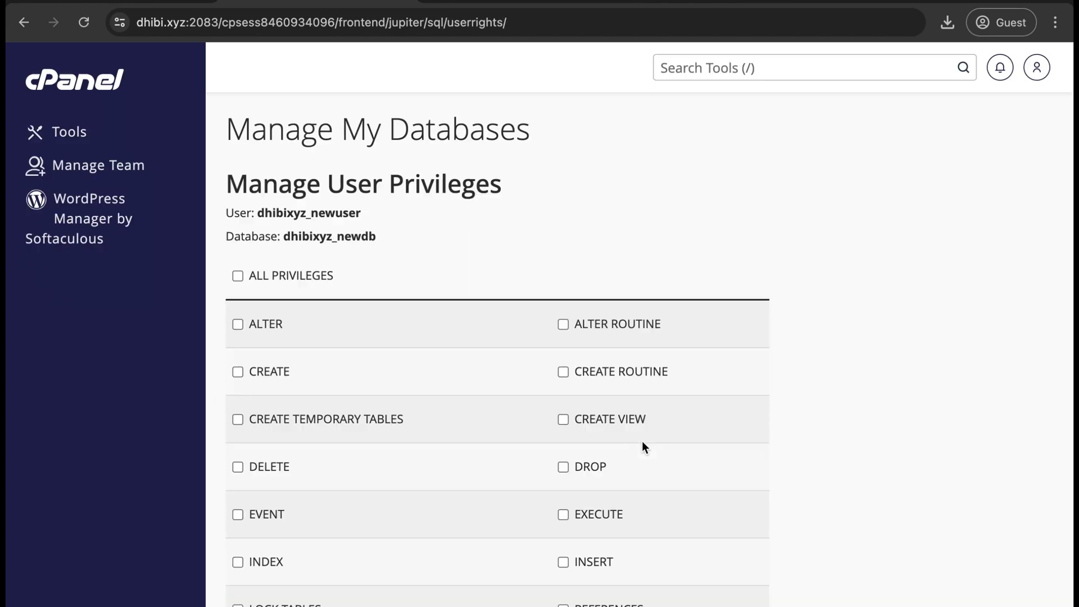
{"action": "left_click", "coordinate": [282, 280]}
{"action": "scroll", "coordinate": [764, 501], "scroll_direction": "down", "scroll_amount": 3}
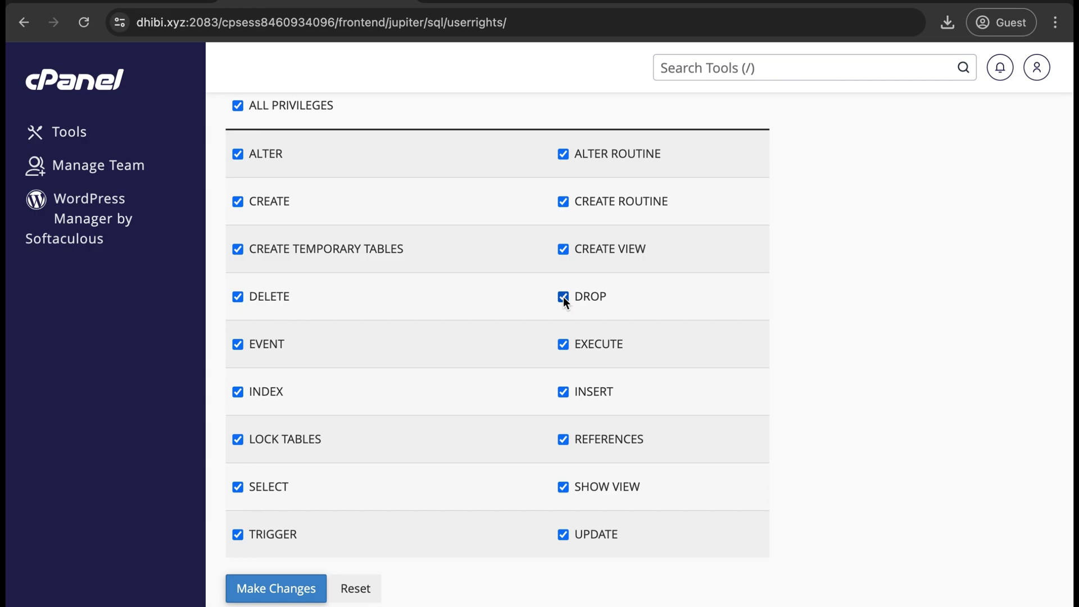
{"action": "left_click", "coordinate": [562, 296]}
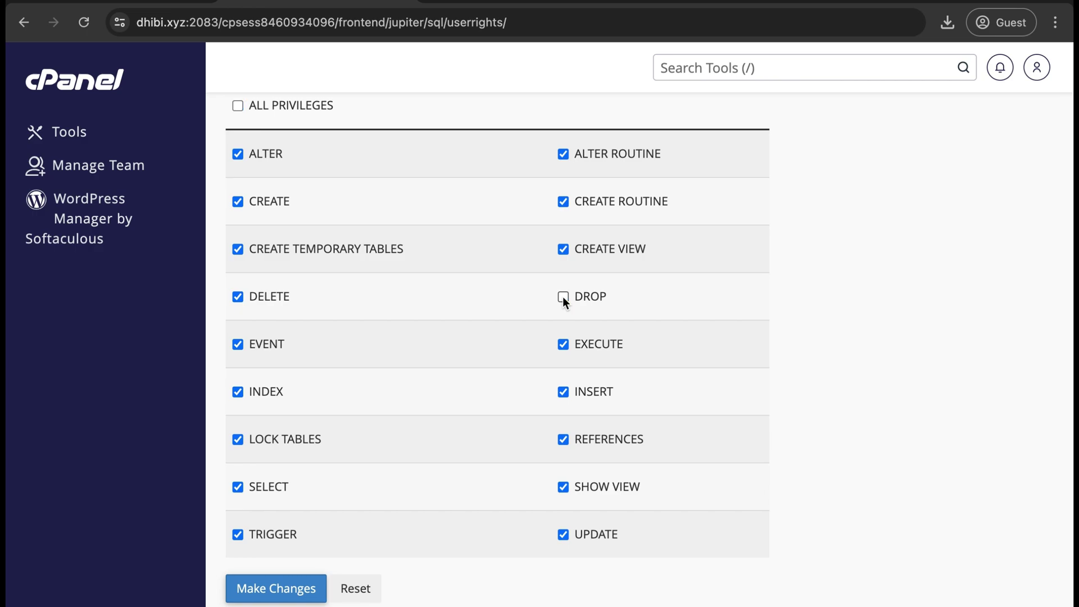
{"action": "left_click", "coordinate": [286, 595]}
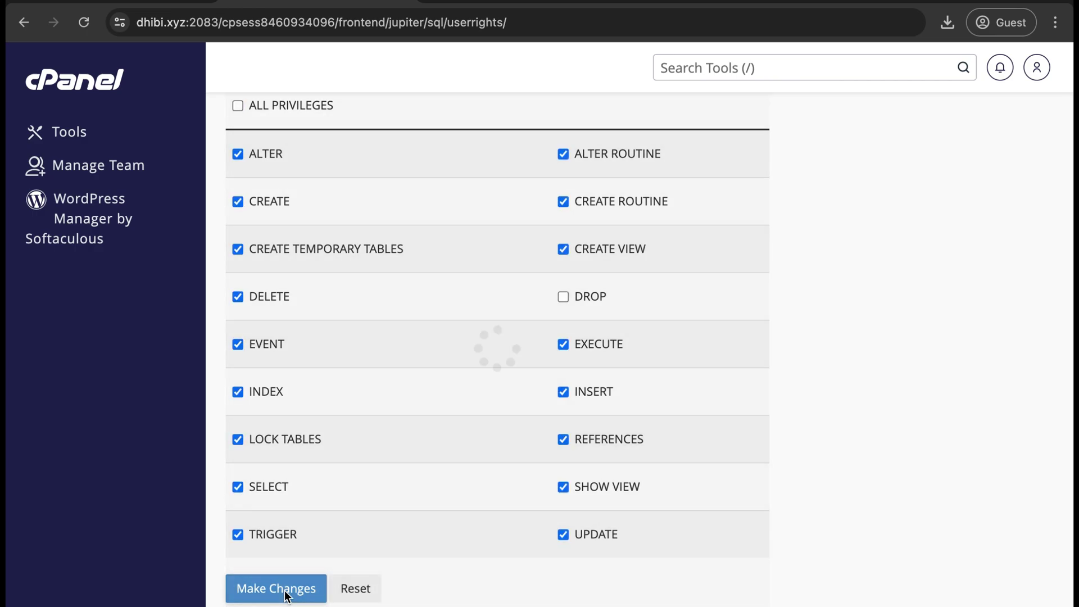
{"action": "scroll", "coordinate": [804, 579], "scroll_direction": "up", "scroll_amount": 1}
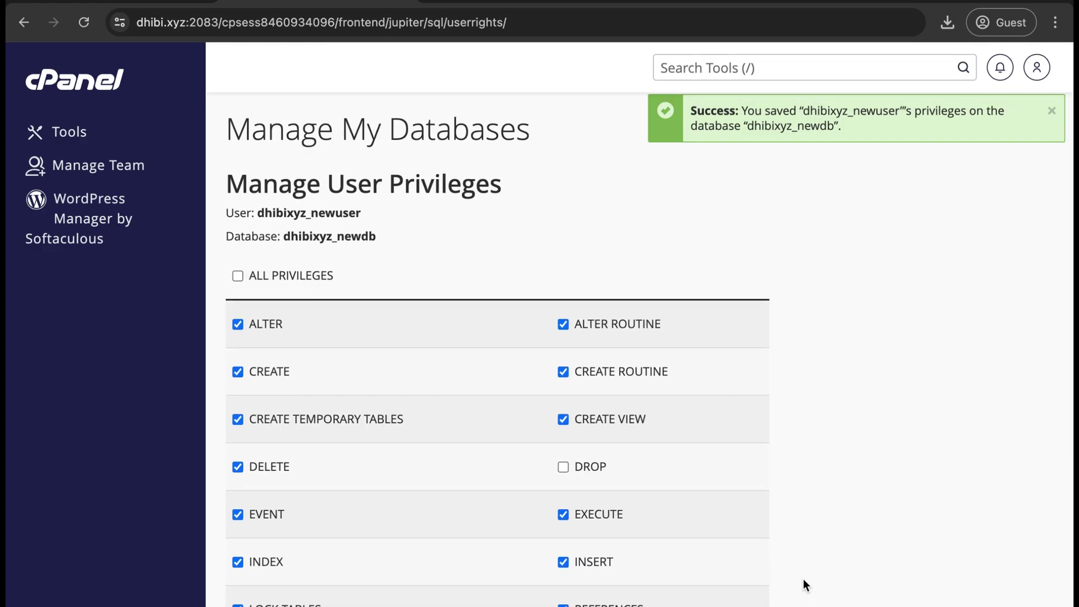
{"action": "scroll", "coordinate": [804, 579], "scroll_direction": "down", "scroll_amount": 5}
{"action": "left_click", "coordinate": [650, 558]}
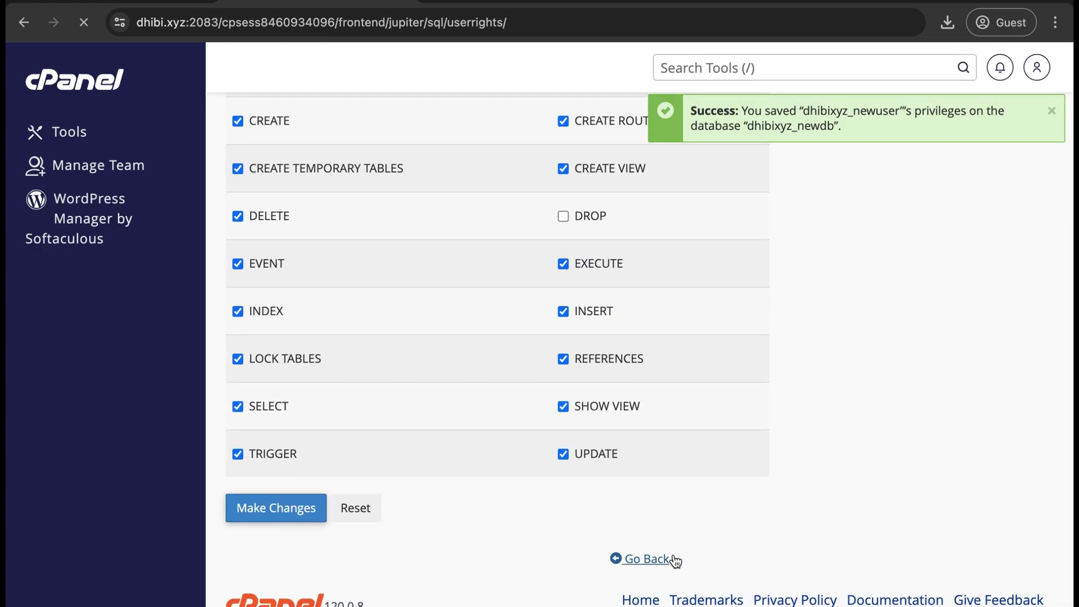
{"action": "scroll", "coordinate": [824, 554], "scroll_direction": "up", "scroll_amount": 3}
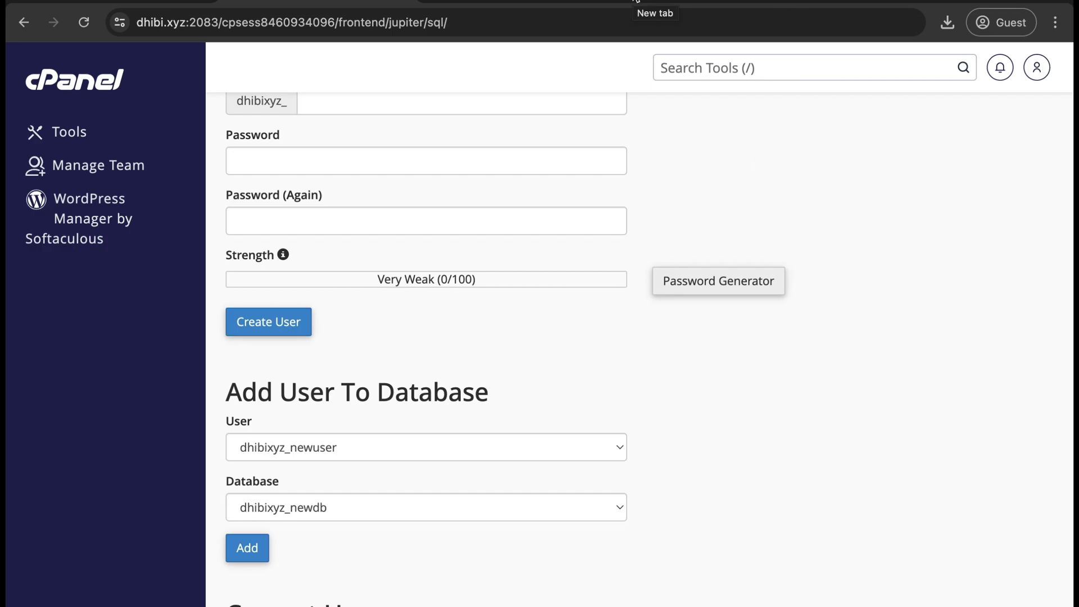
Load dhibi.xyz in a new tab and continue with English (United States)
{"action": "left_click", "coordinate": [658, 2]}
{"action": "type", "text": "dhibi.xyz"}
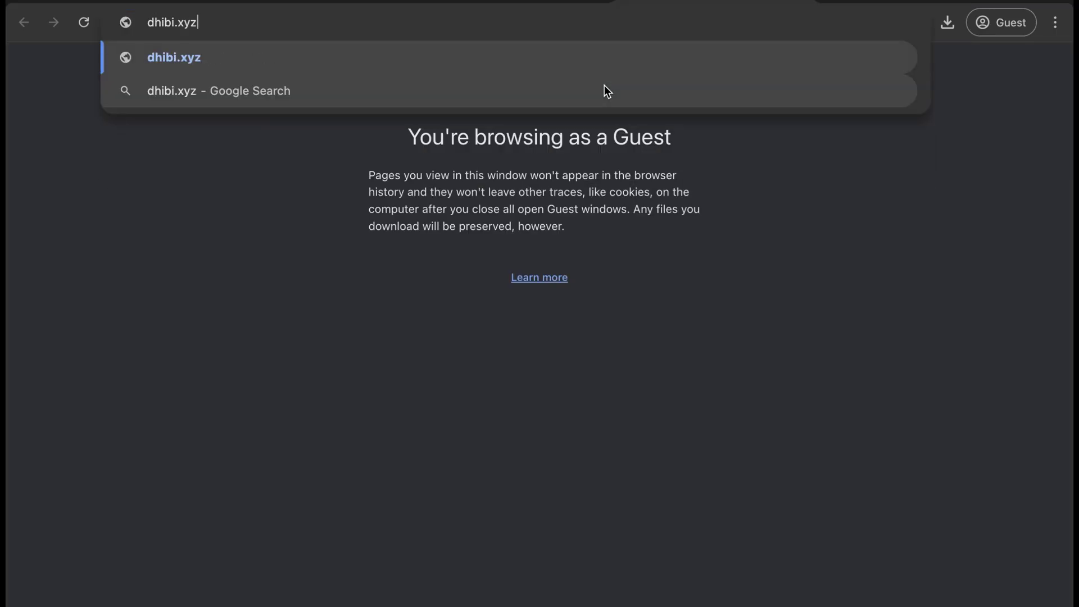
{"action": "key", "text": "Return"}
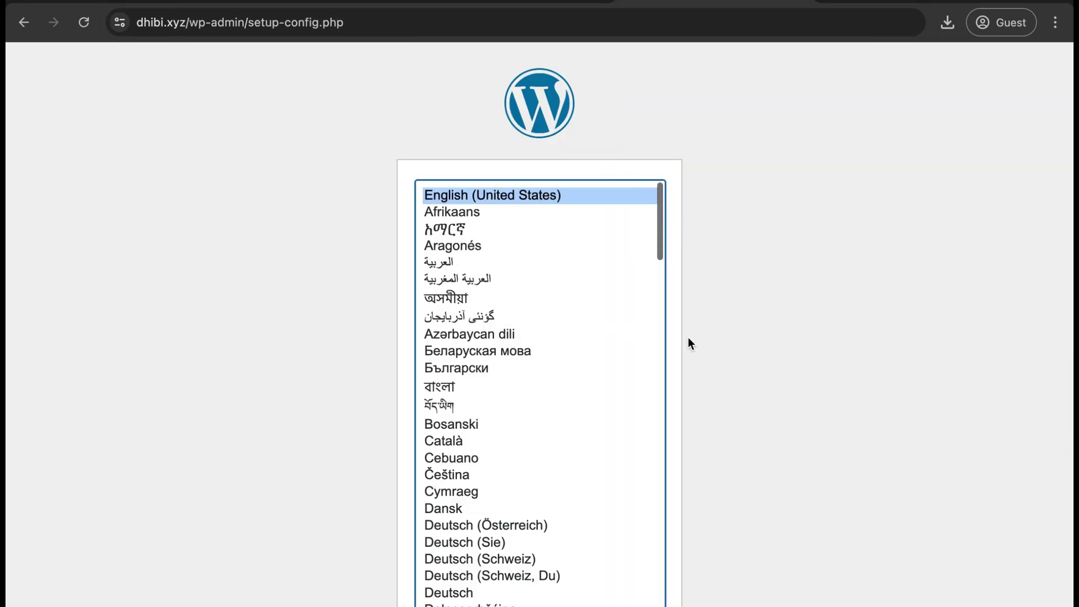
{"action": "scroll", "coordinate": [687, 340], "scroll_direction": "down", "scroll_amount": 2}
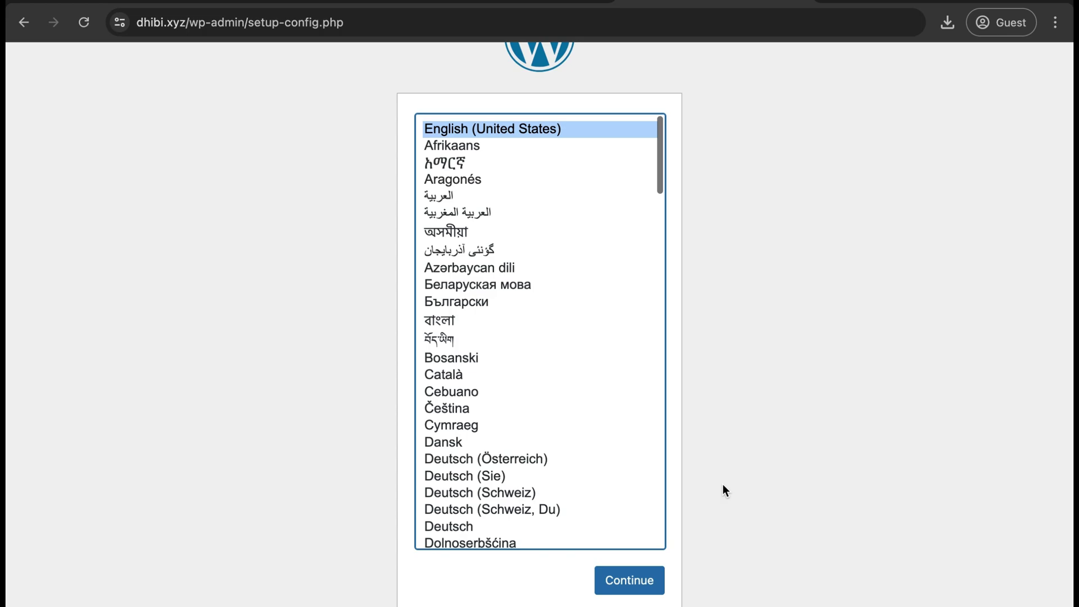
{"action": "left_click", "coordinate": [626, 585]}
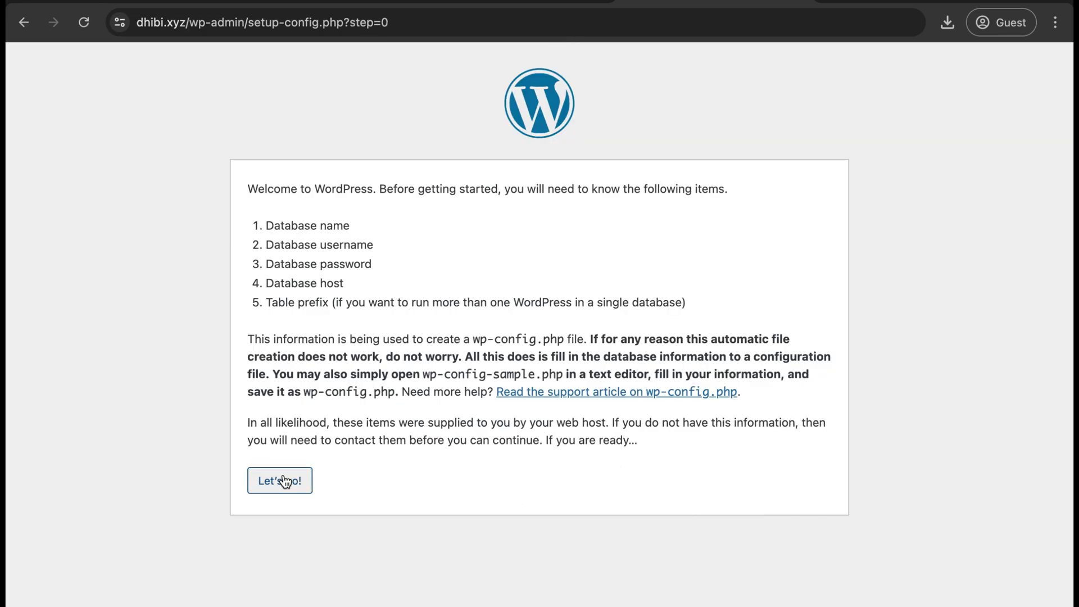
Copy dhibixyz_newdb from cPanel into the WordPress Database Name field
{"action": "left_click", "coordinate": [282, 480]}
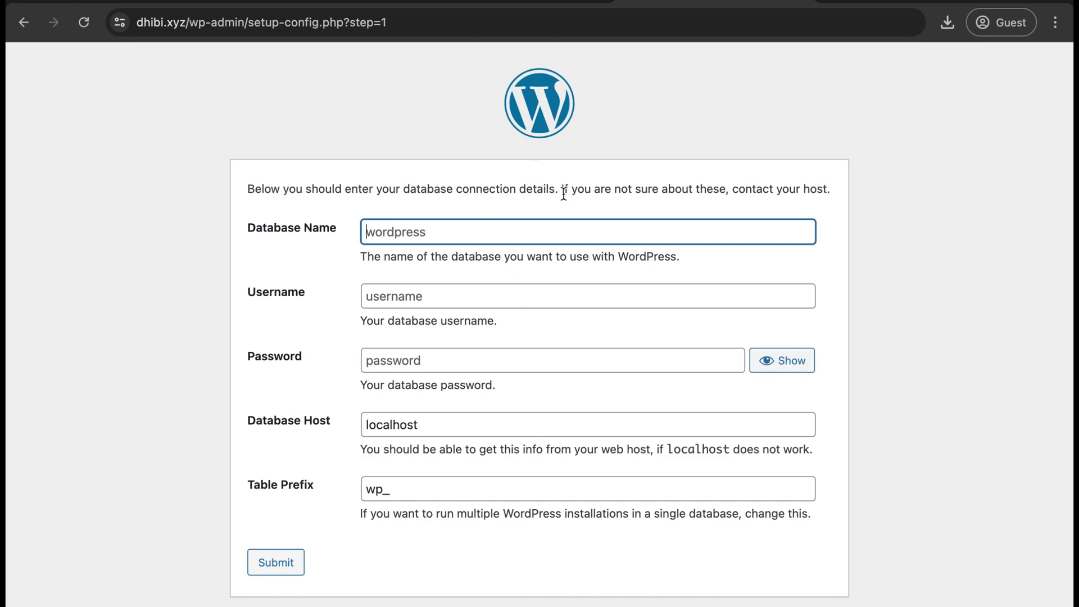
{"action": "key", "text": "ctrl+shift+Tab"}
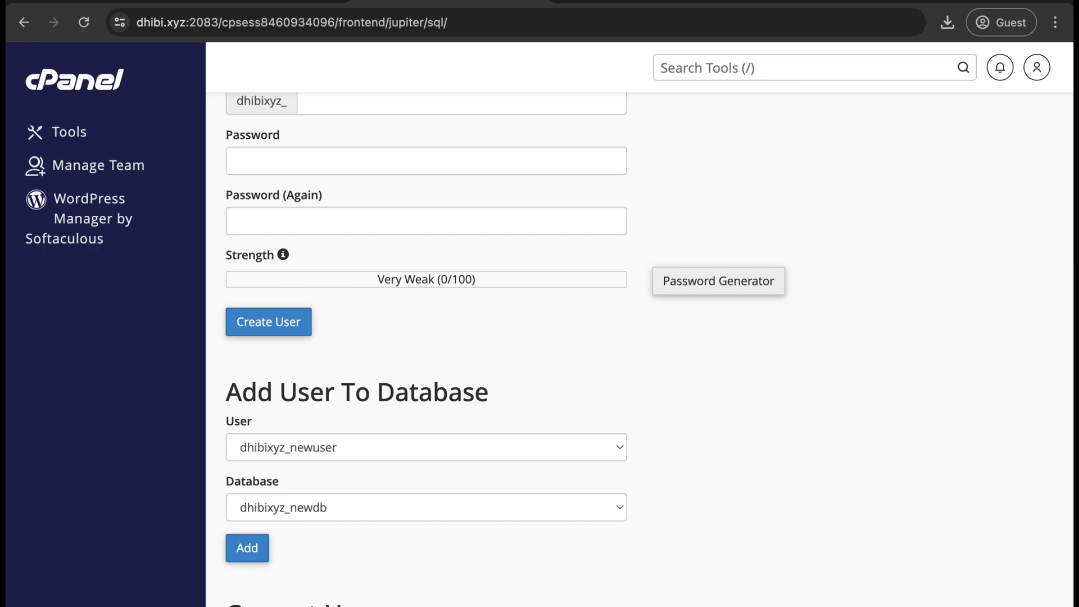
{"action": "scroll", "coordinate": [533, 383], "scroll_direction": "up", "scroll_amount": 10}
{"action": "double_click", "coordinate": [290, 405]}
{"action": "key", "text": "ctrl+c"}
{"action": "key", "text": "ctrl+Tab"}
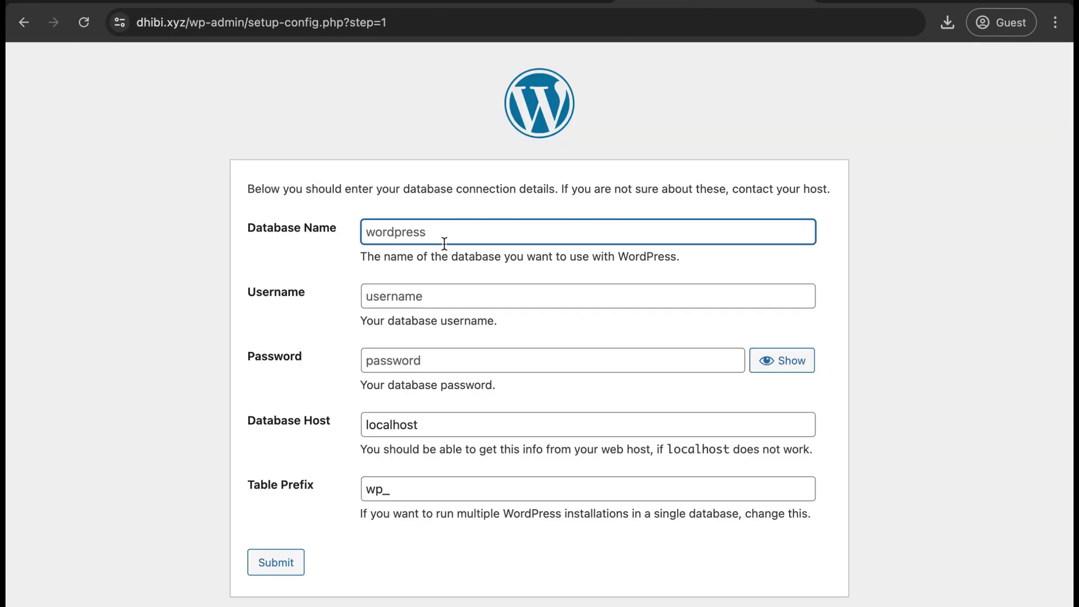
{"action": "key", "text": "ctrl+v"}
{"action": "key", "text": "Tab"}
Fill in username dhibixyz_newuser and the database password, then submit the connection details
{"action": "key", "text": "ctrl+shift+Tab"}
{"action": "scroll", "coordinate": [277, 534], "scroll_direction": "down", "scroll_amount": 10}
{"action": "key", "text": "ctrl+Tab"}
{"action": "key", "text": "ctrl+v"}
{"action": "key", "text": "Tab"}
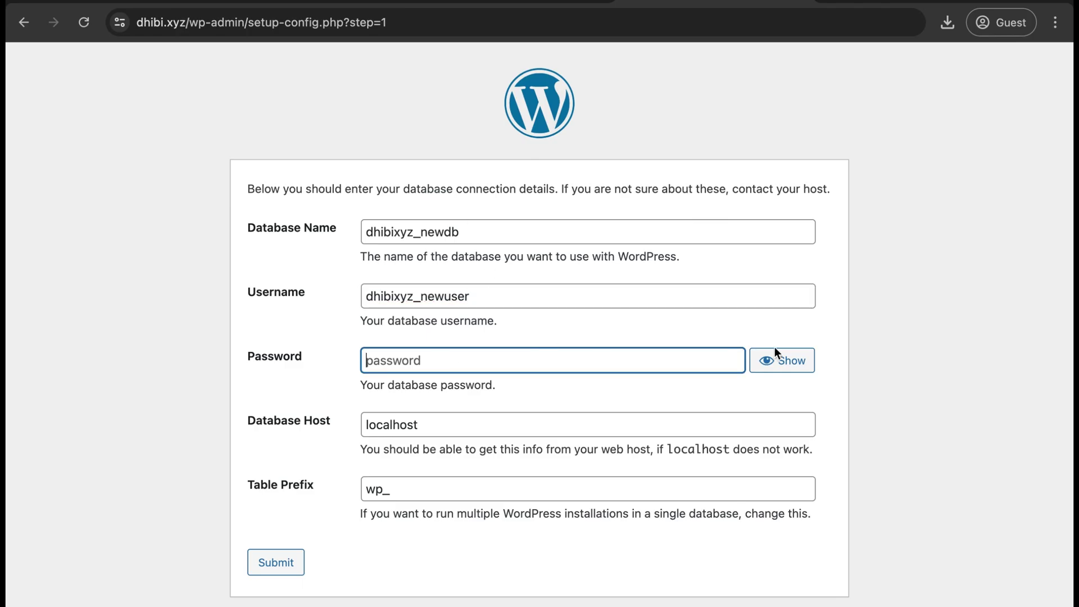
{"action": "left_click", "coordinate": [781, 361]}
{"action": "left_click", "coordinate": [781, 360]}
{"action": "key", "text": "ctrl+a"}
{"action": "key", "text": "BackSpace"}
{"action": "left_click", "coordinate": [400, 552]}
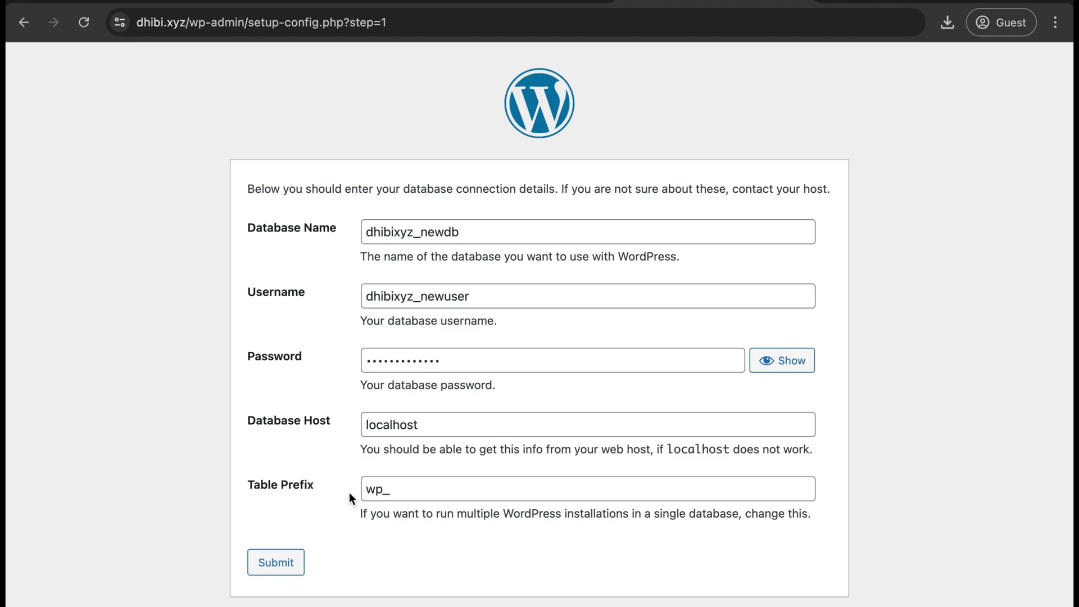
{"action": "left_click", "coordinate": [281, 566]}
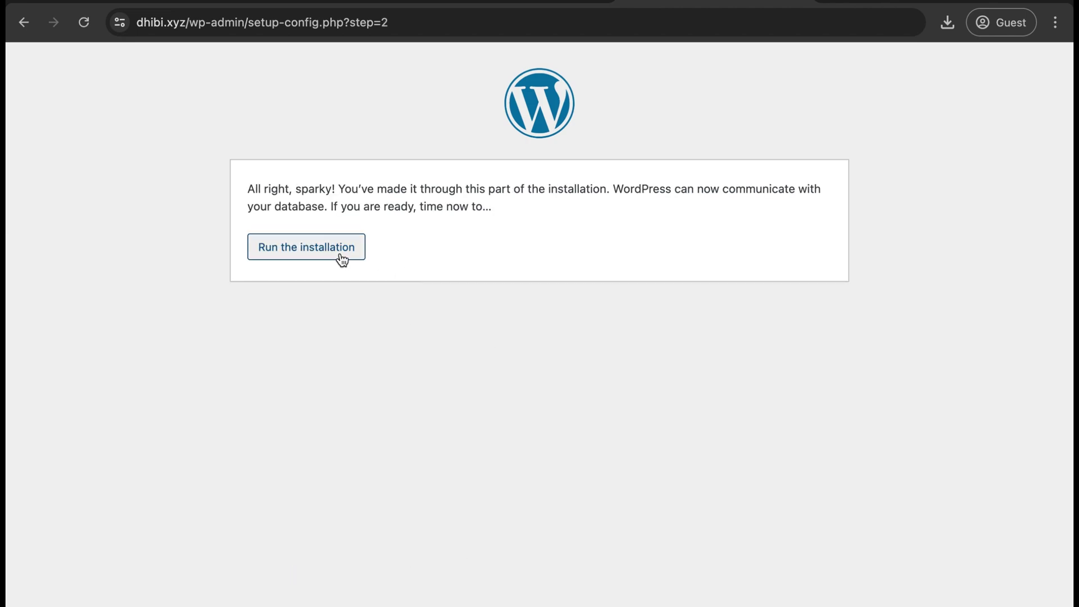
Enter 'New Website' as the site title and 'admin' as the administrator username
{"action": "left_click", "coordinate": [300, 249]}
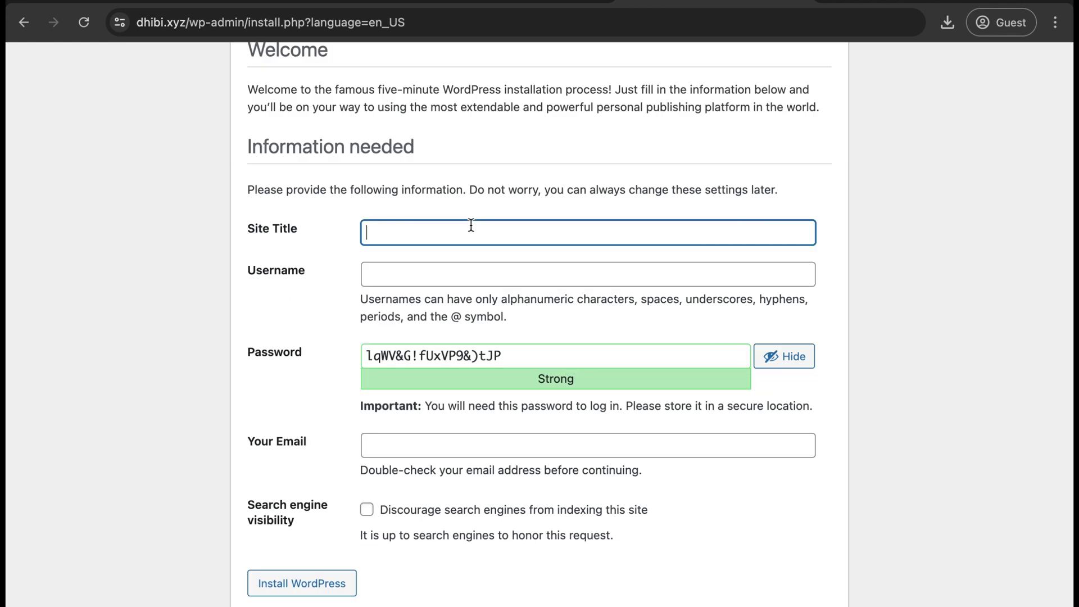
{"action": "type", "text": "NEw"}
{"action": "key", "text": "BackSpace"}
{"action": "key", "text": "BackSpace"}
{"action": "type", "text": "ew Website"}
{"action": "left_click", "coordinate": [437, 284]}
{"action": "type", "text": "admin"}
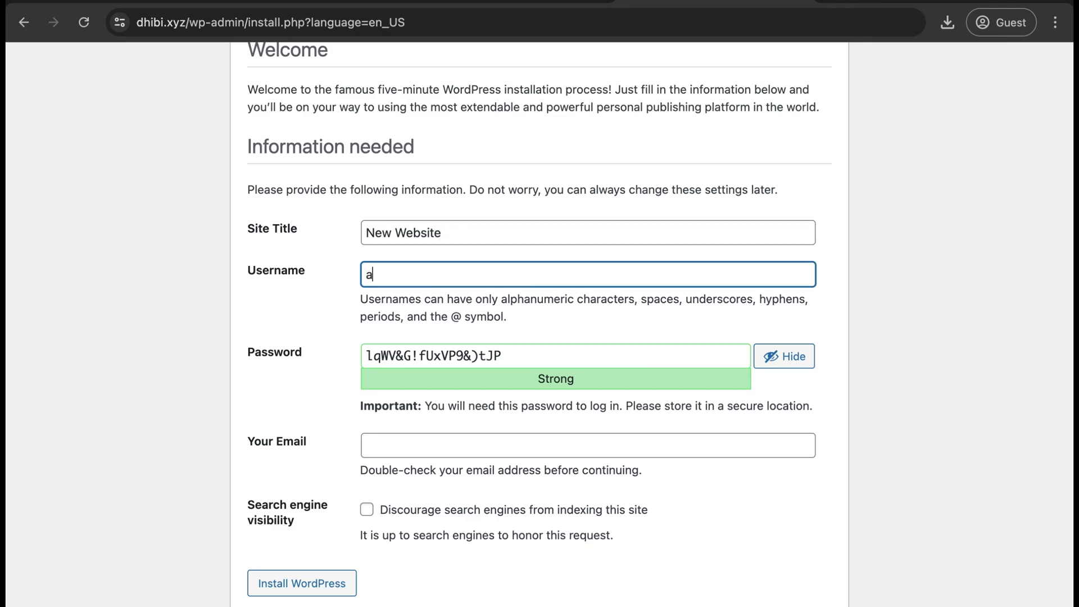
Replace the generated password, enter the administrator's e-mail address, and install WordPress
{"action": "triple_click", "coordinate": [617, 354]}
{"action": "type", "text": "●●●●●●●●●●●●●"}
{"action": "left_click", "coordinate": [660, 446]}
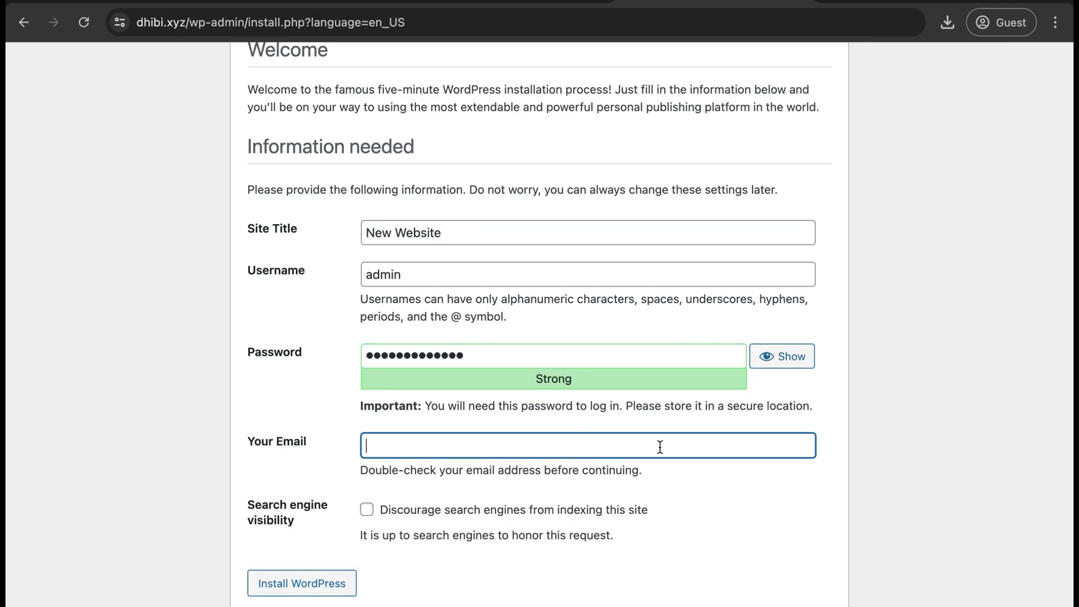
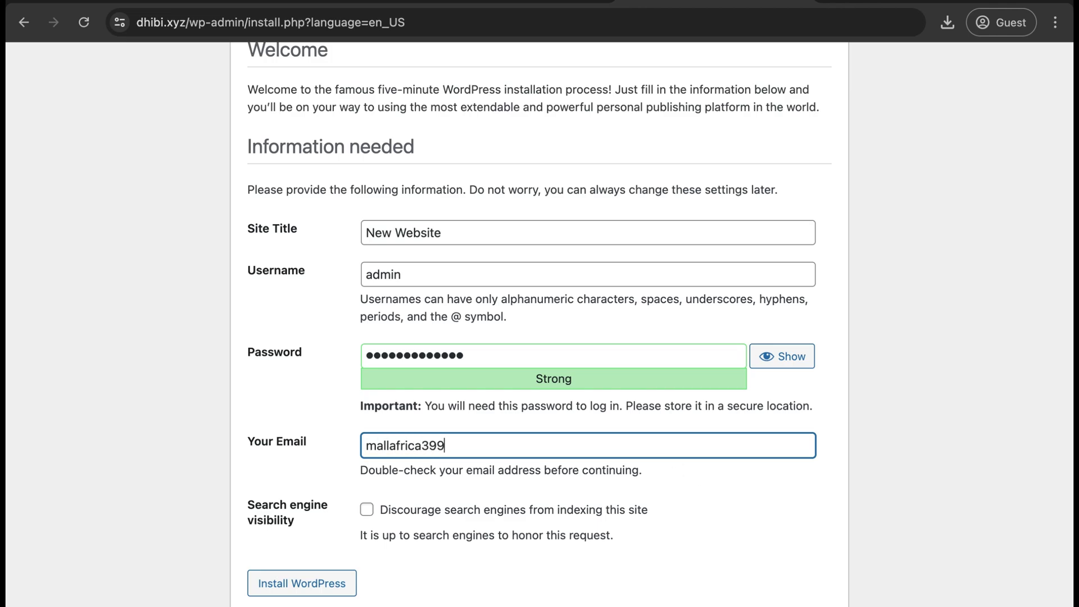
{"action": "left_click", "coordinate": [585, 587]}
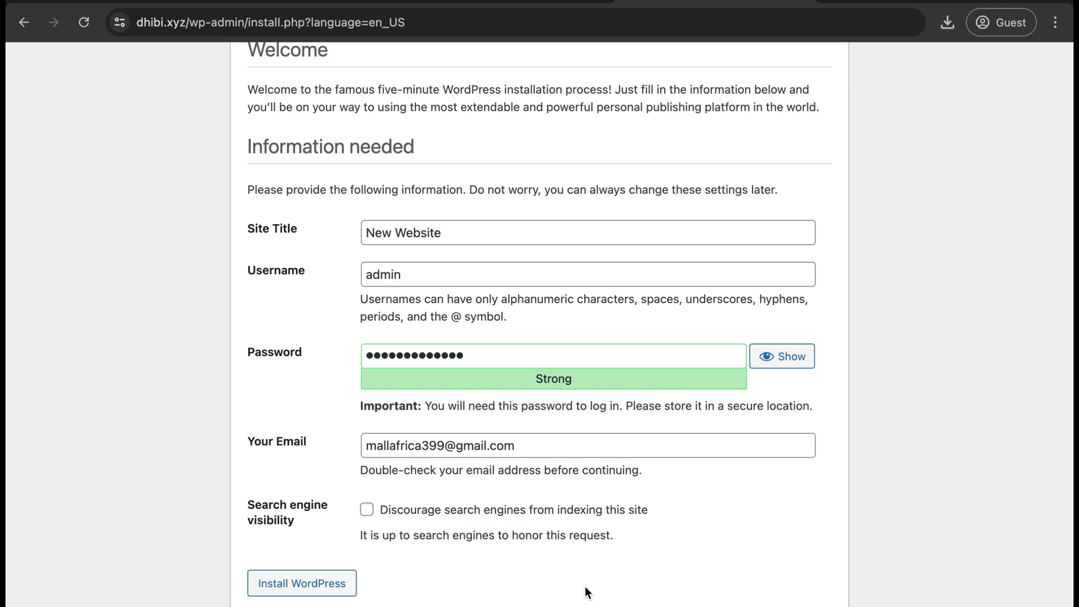
{"action": "left_click", "coordinate": [307, 589]}
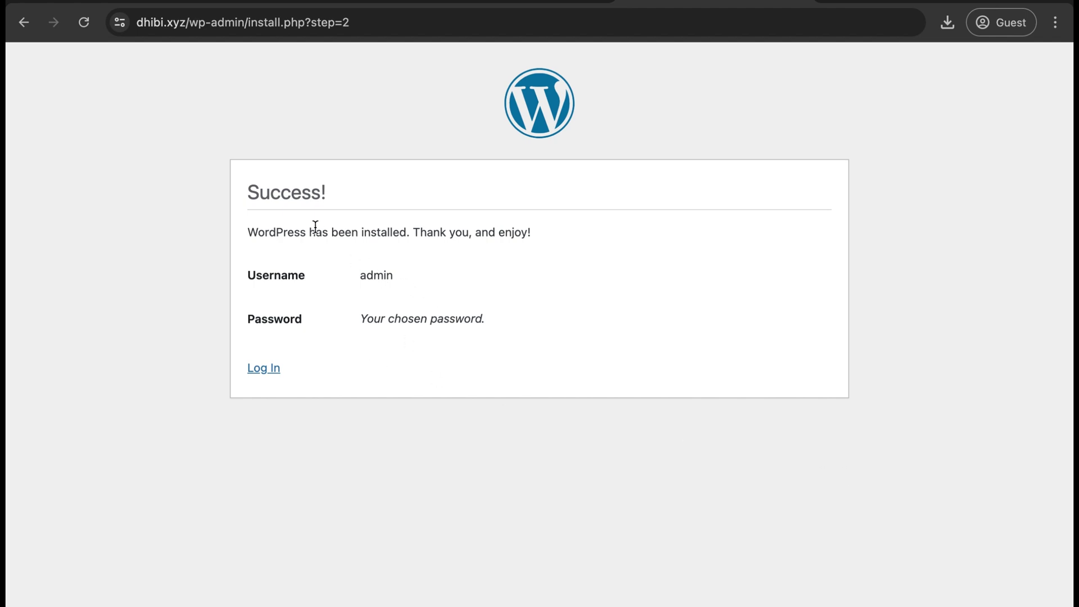
Log in at wp-login.php as 'admin' with the account password
{"action": "left_click", "coordinate": [266, 371]}
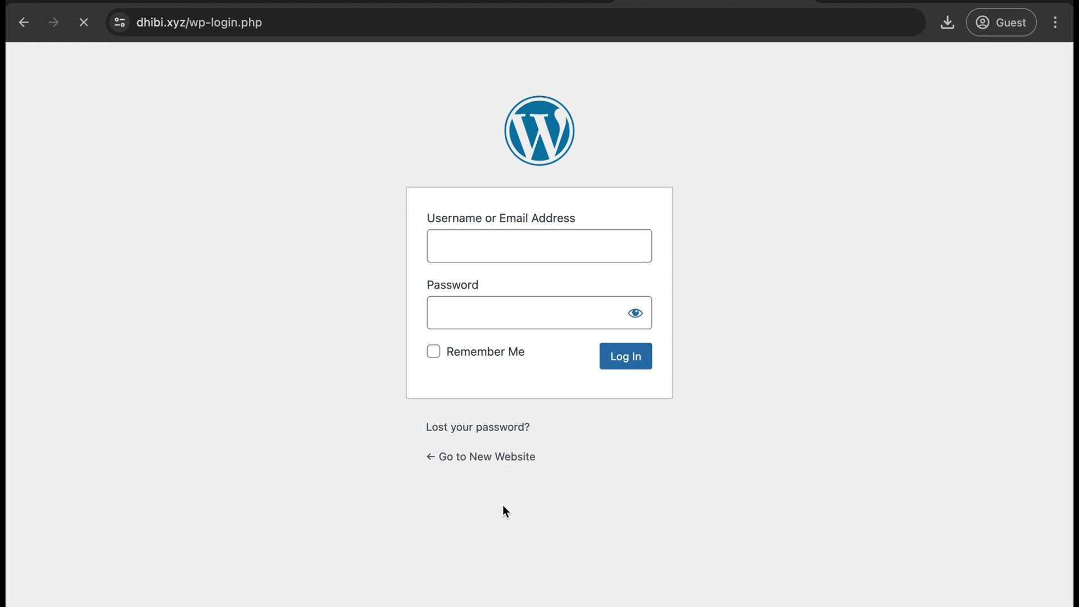
{"action": "type", "text": "admin"}
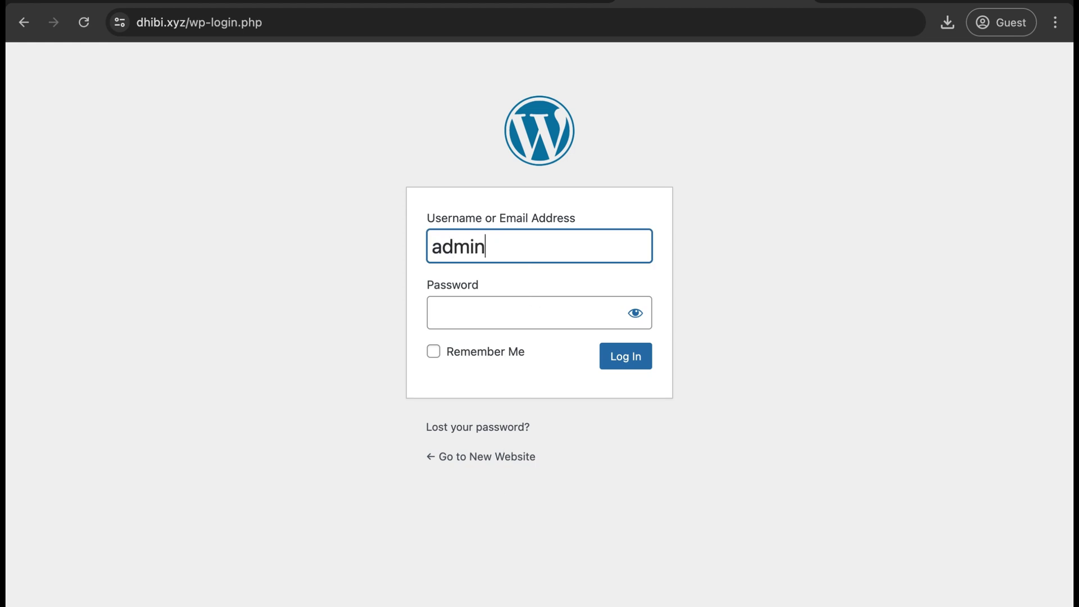
{"action": "key", "text": "Tab"}
{"action": "type", "text": "********"}
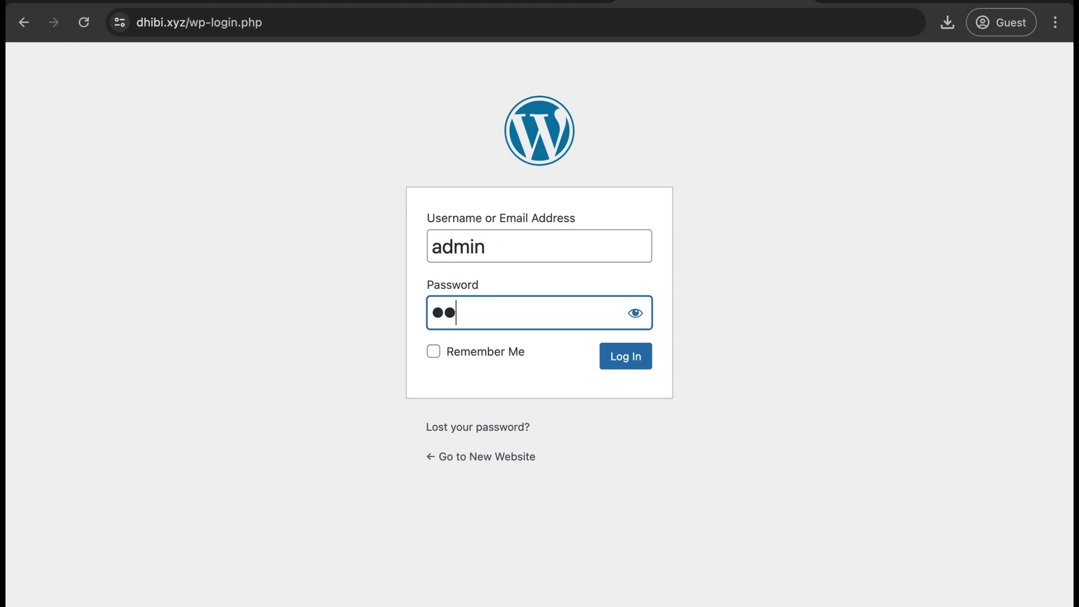
{"action": "type", "text": "******"}
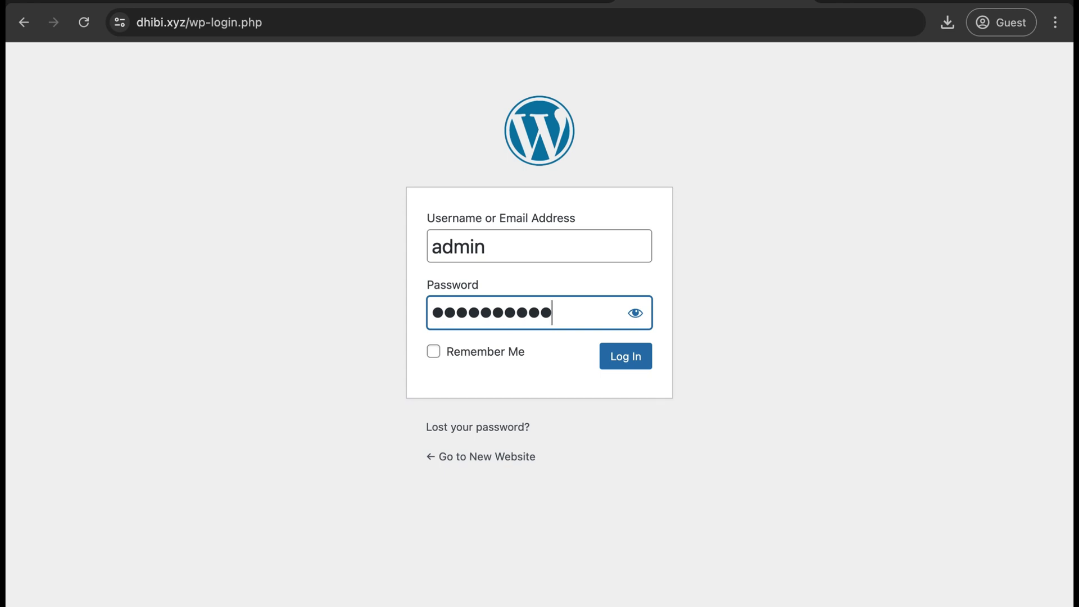
{"action": "left_click", "coordinate": [629, 353]}
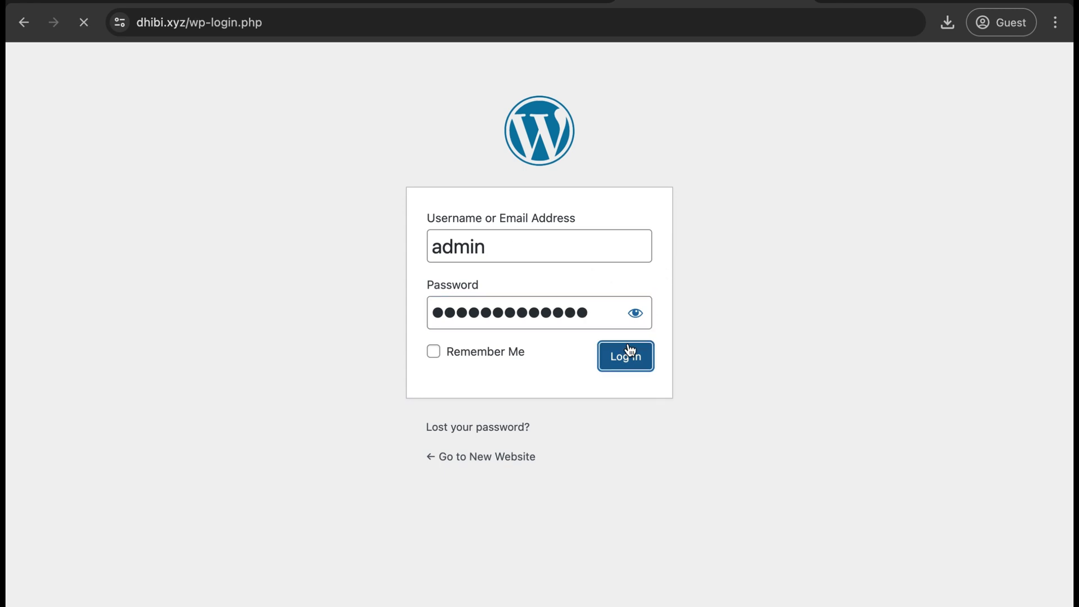